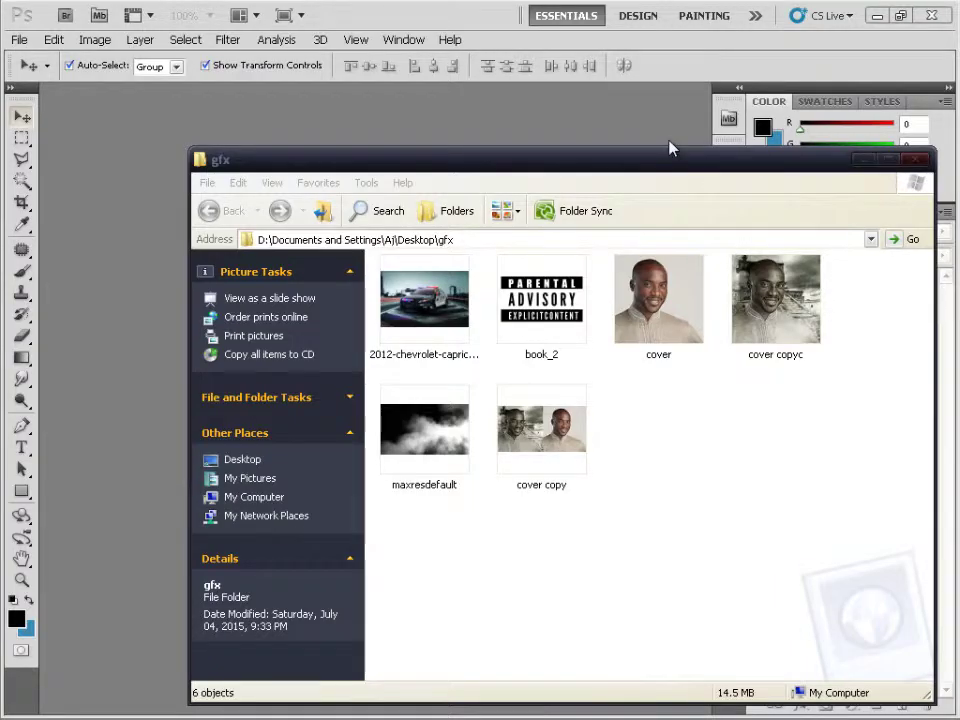
Open 'cover copyc.JPG' through Camera Raw as a Photoshop document with a single Background layer.
mouse_move(785, 275)
left_mouse_down()
mouse_move(680, 165)
mouse_move(707, 47)
left_mouse_up()
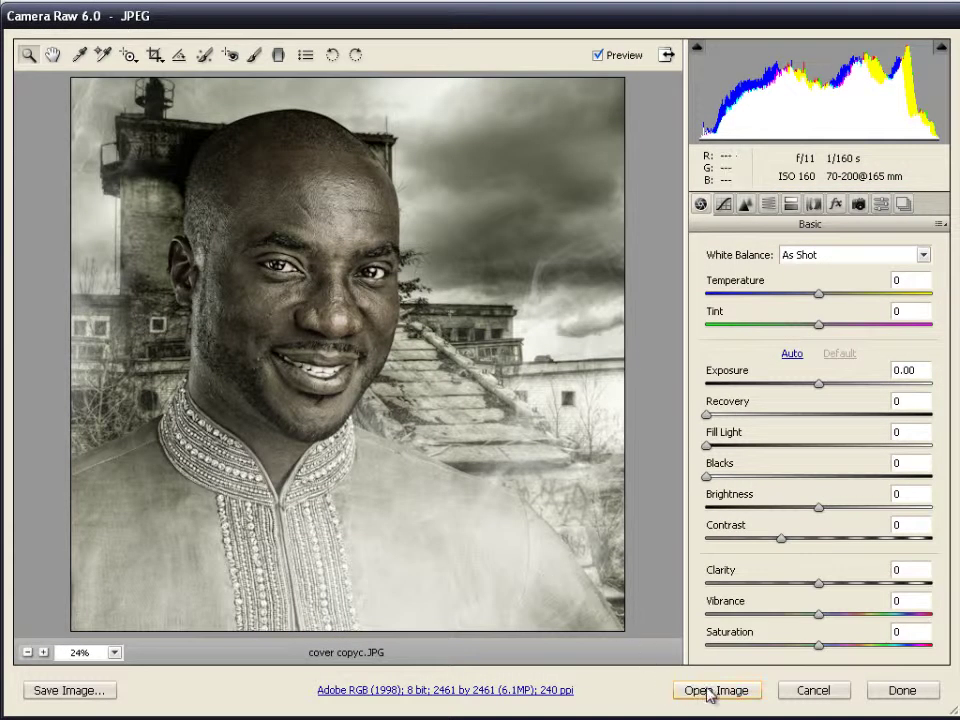
left_click(712, 691)
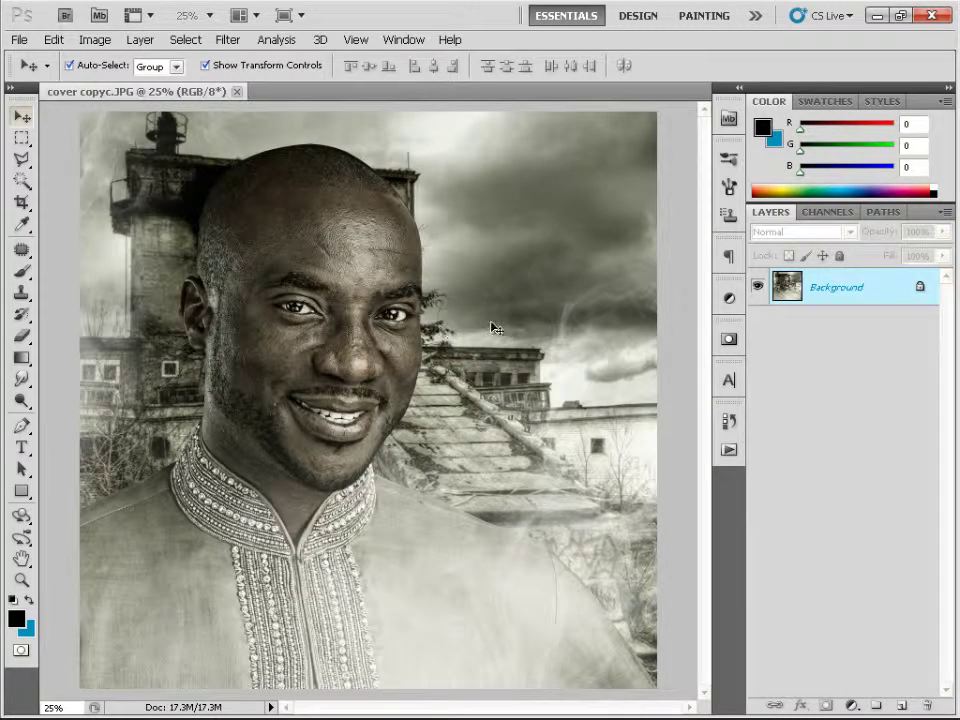
scroll(492, 327, "down", 2)
scroll(492, 327, "up", 1)
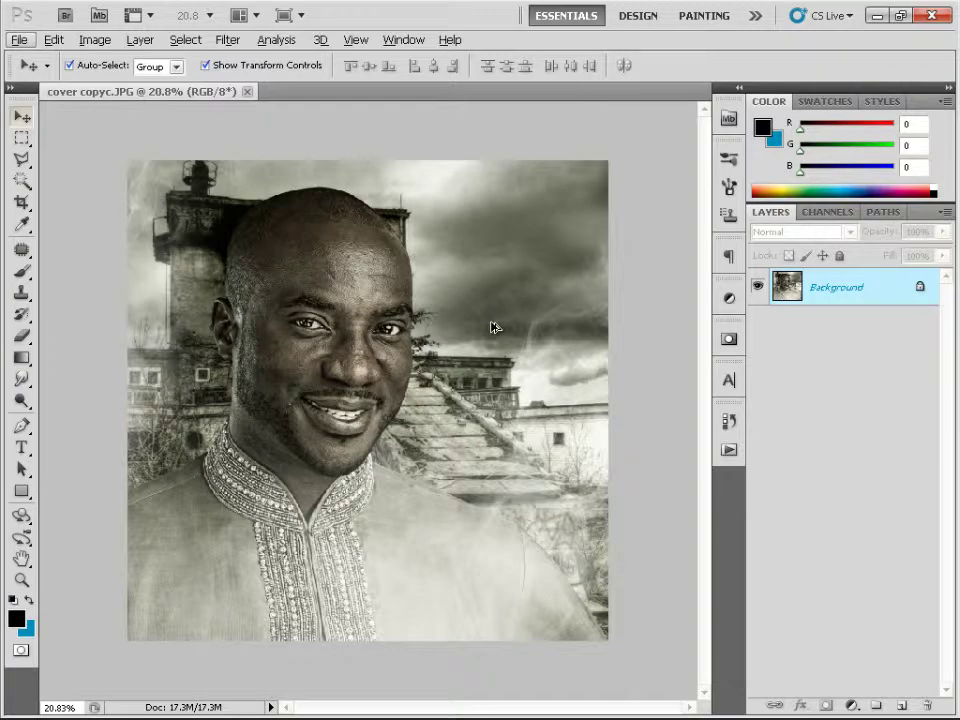
key("v")
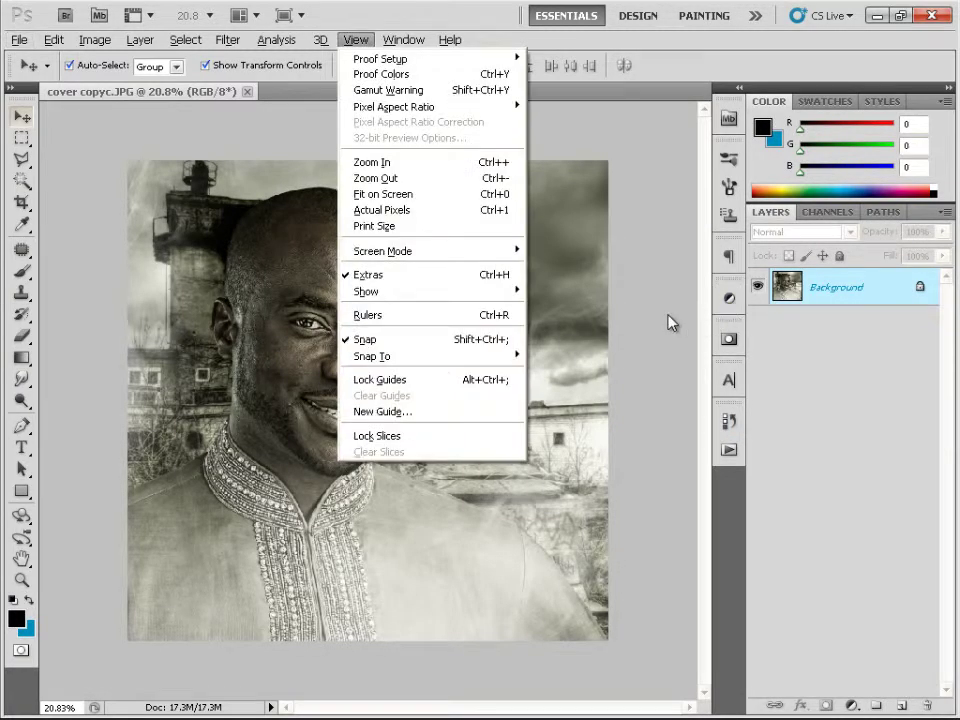
key("Escape")
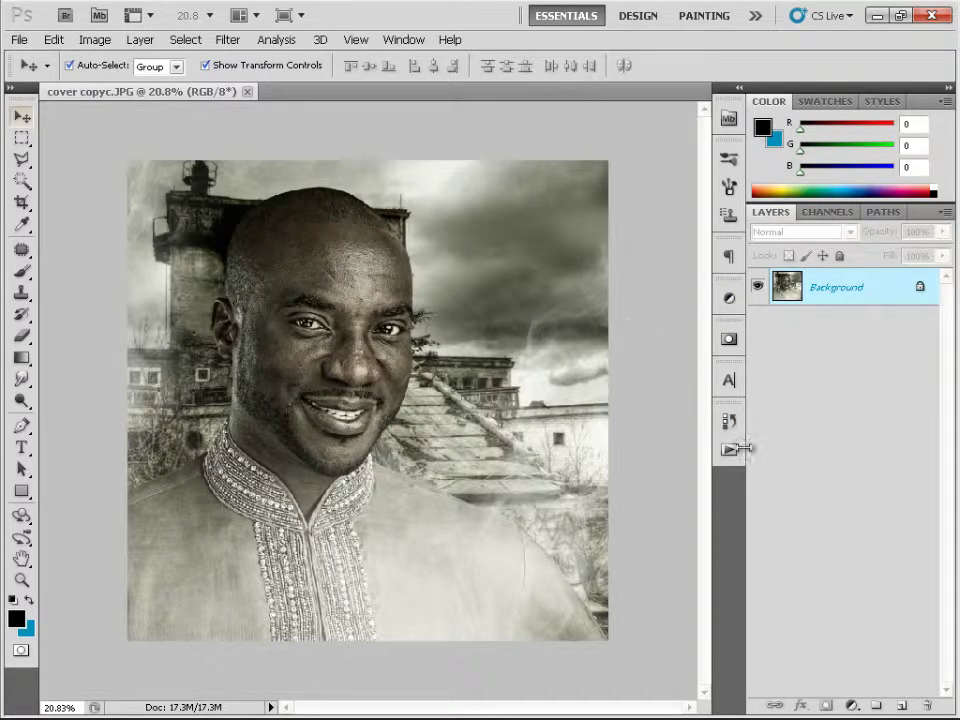
right_click(730, 454)
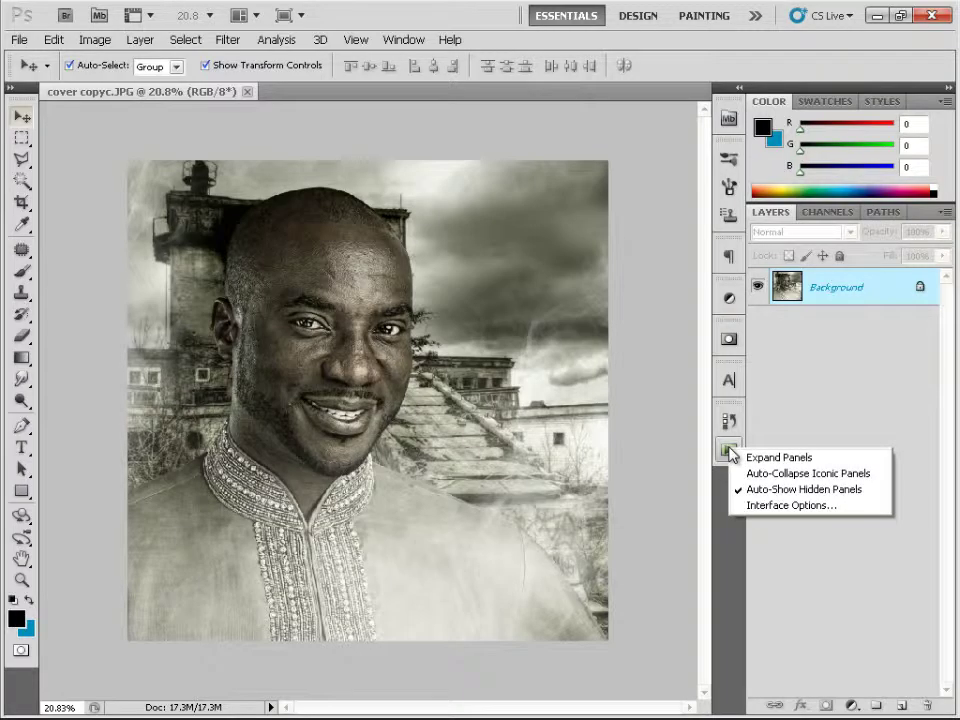
left_click(492, 132)
left_click(402, 40)
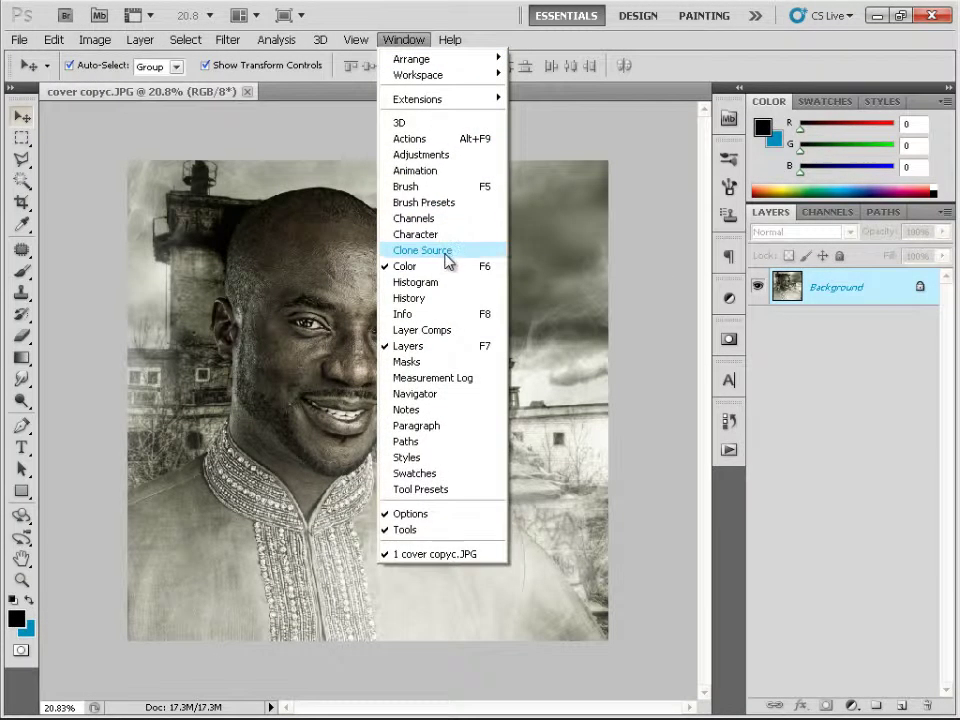
Load the 'CD-ROM - Laying Down' action set from the Desktop into the Actions panel.
left_click(445, 139)
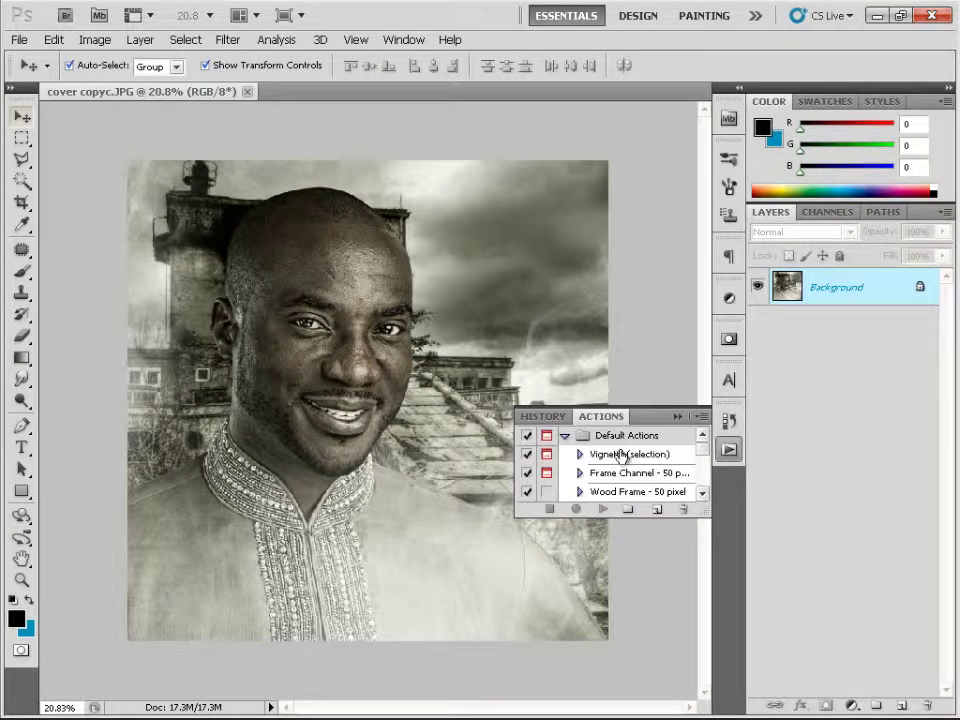
left_click(703, 419)
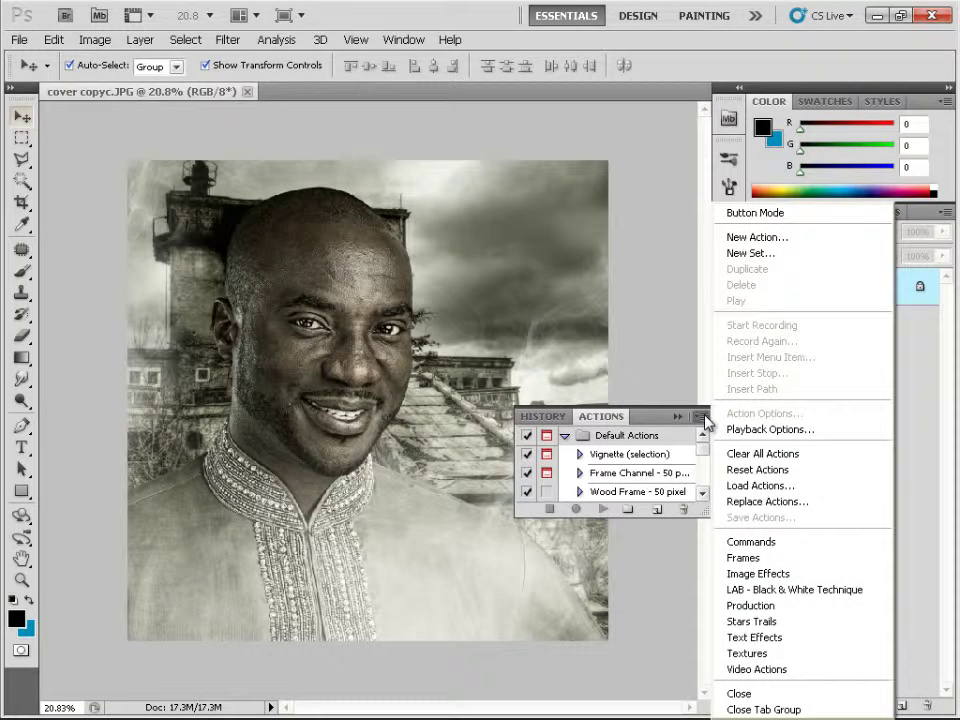
left_click(748, 488)
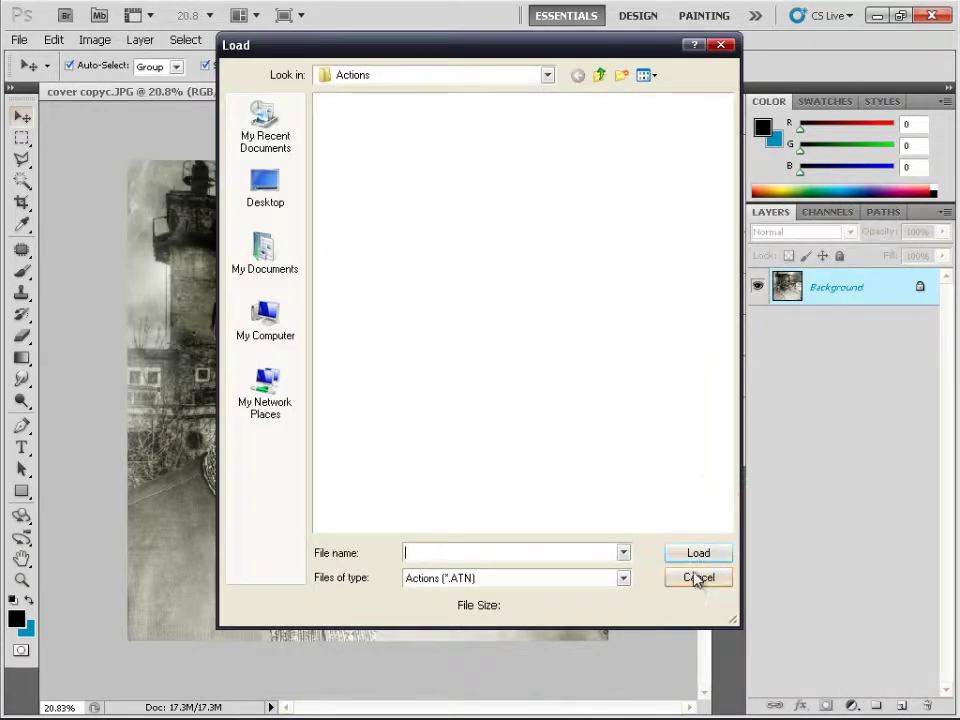
left_click(282, 204)
left_click(376, 342)
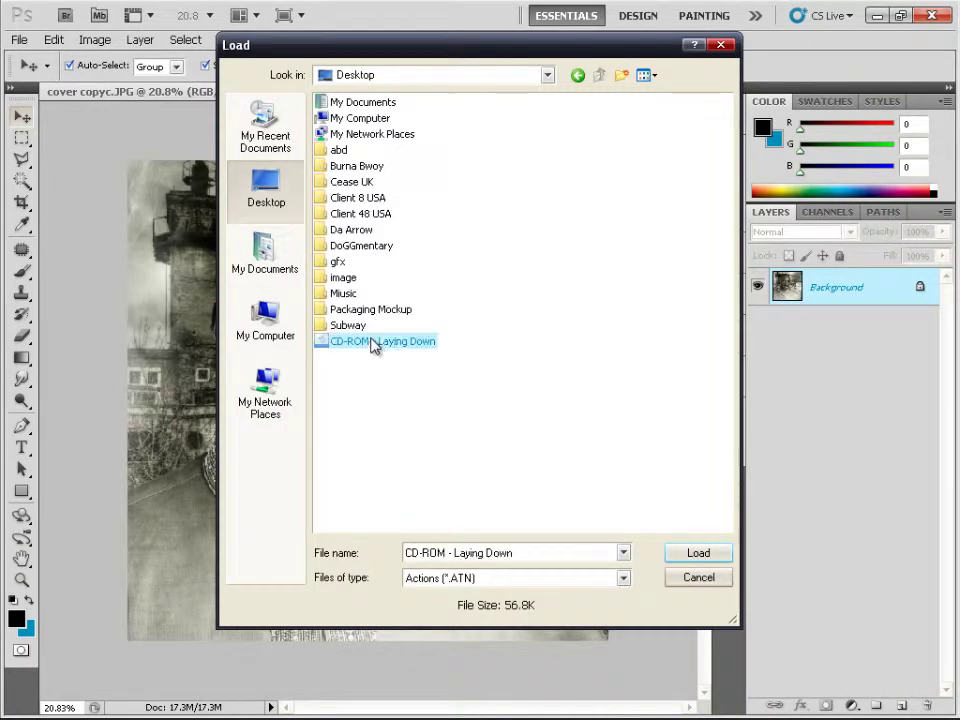
left_click(675, 555)
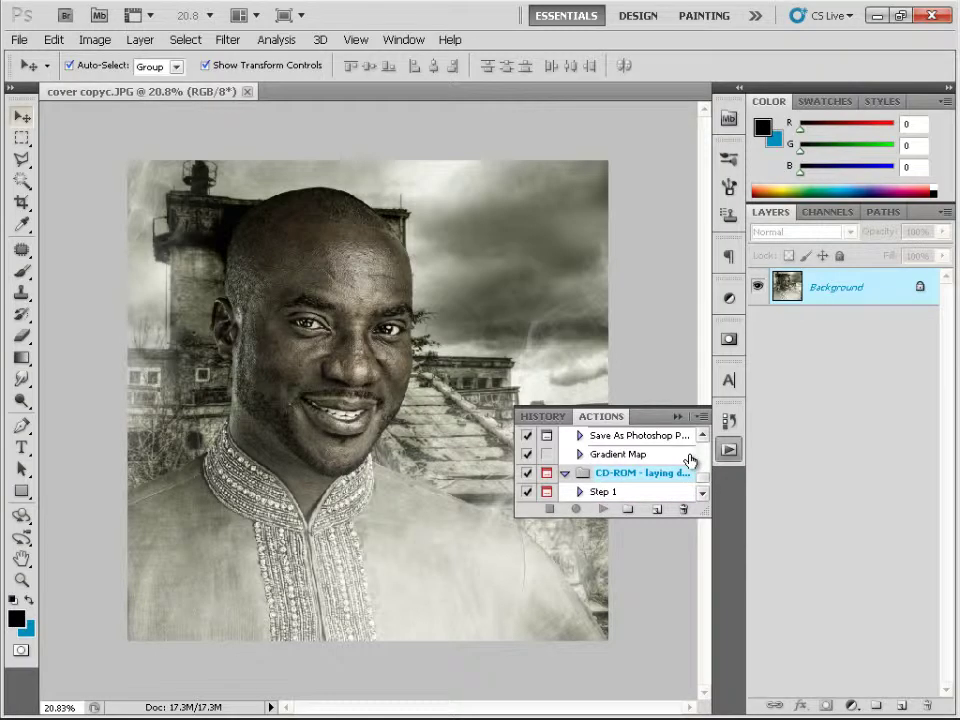
left_click(624, 476)
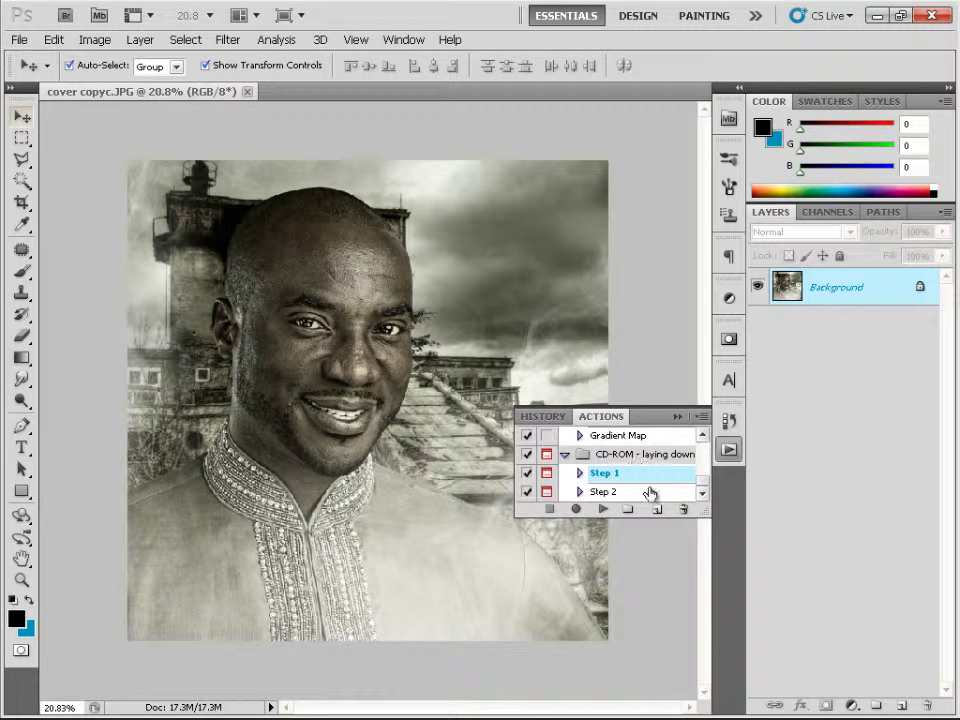
Play Step 1 of the CD-ROM action to build the red Untitled-1 CD template.
left_click_drag(703, 508, 703, 553)
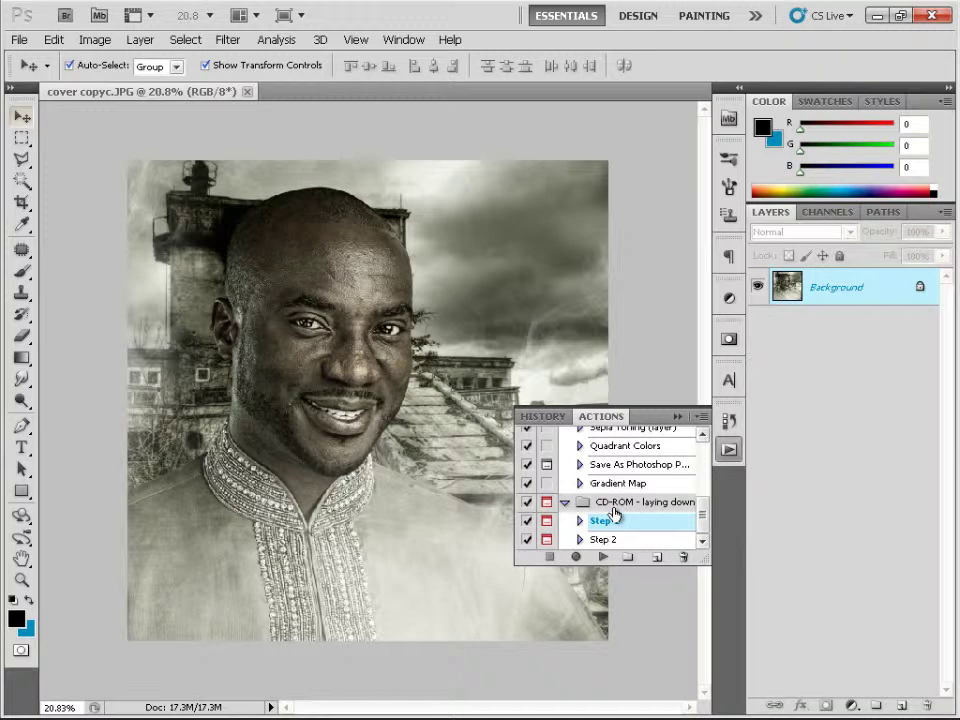
scroll(583, 446, "up", 5)
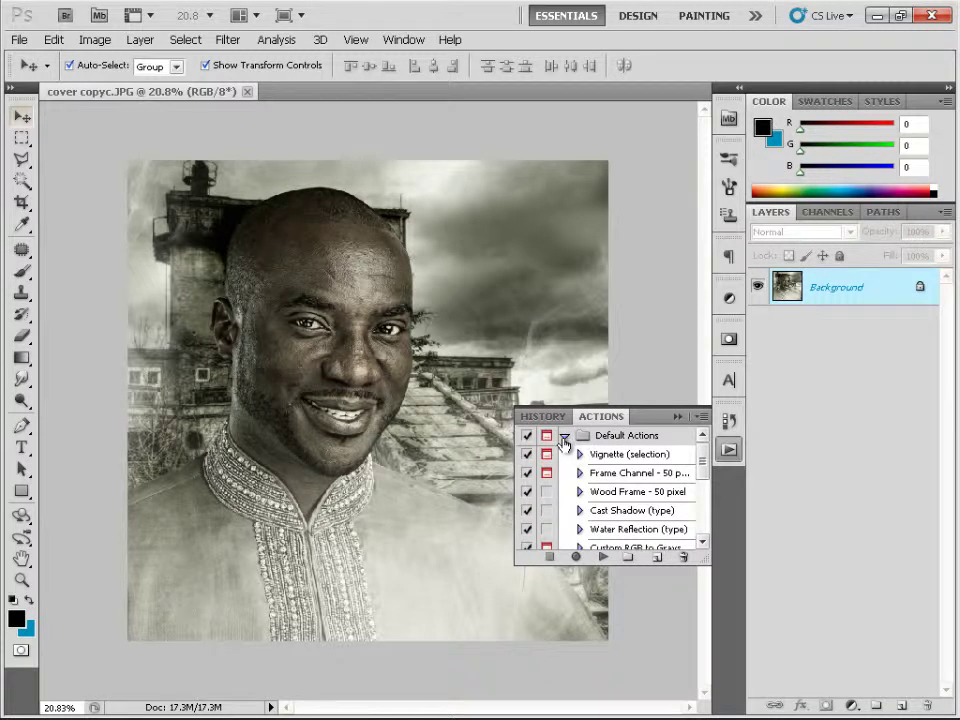
left_click(563, 437)
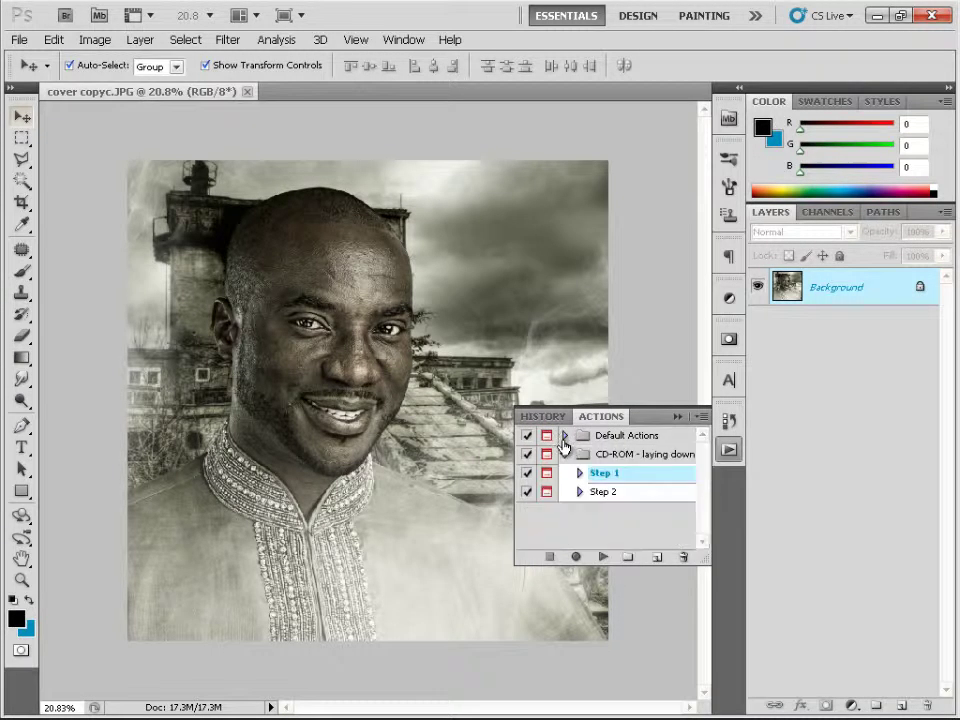
left_click(603, 560)
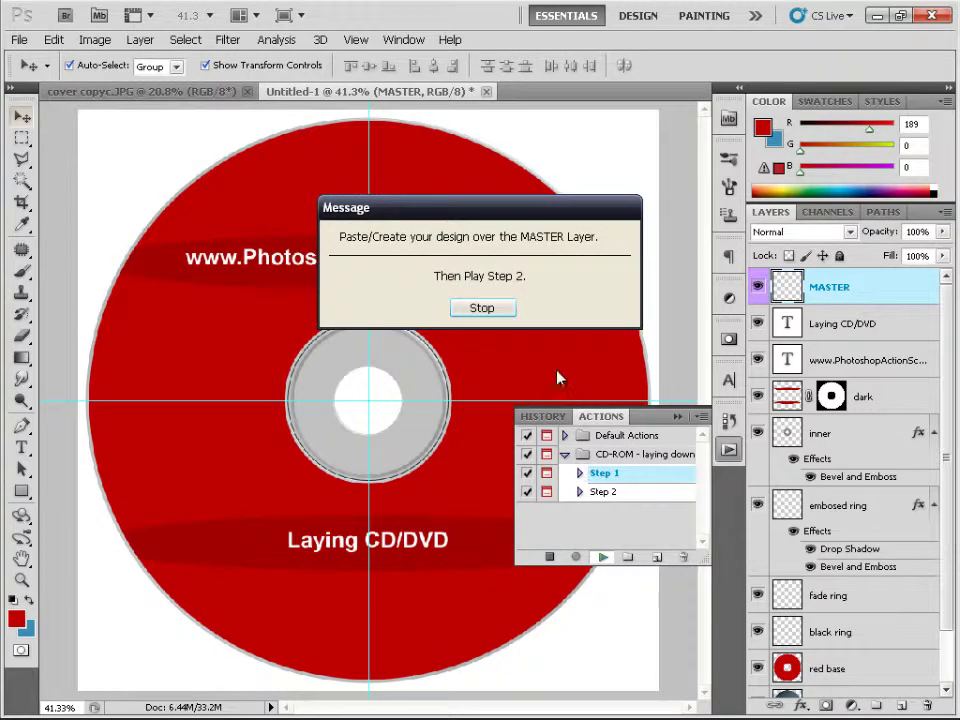
Hide the website and 'Laying CD/DVD' text layers, then return to the cover copyc.JPG portrait.
left_click(483, 308)
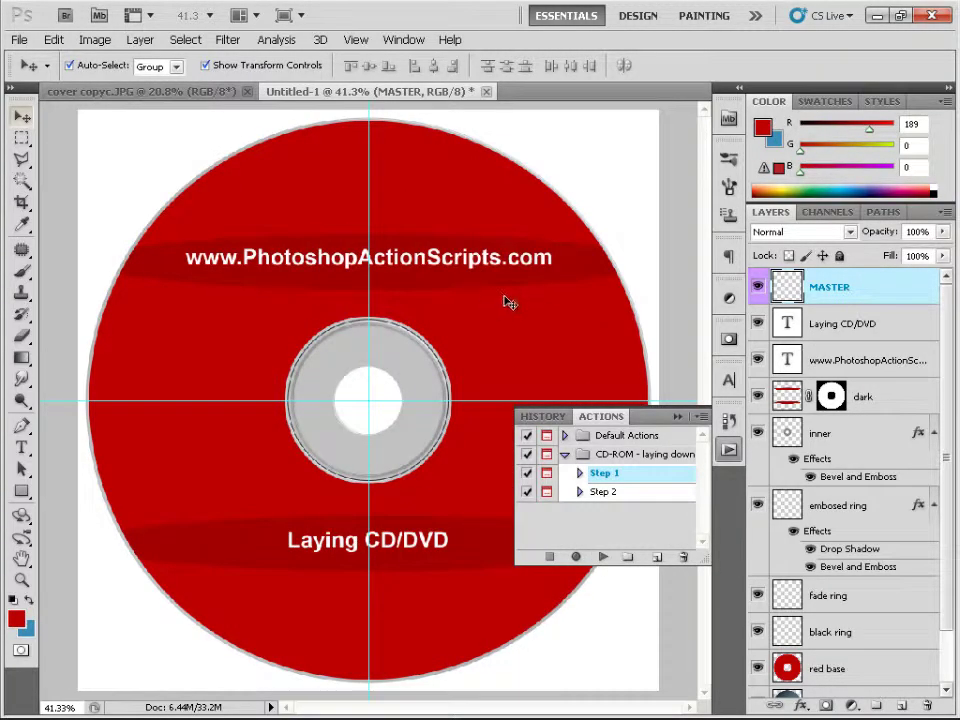
left_click(758, 506)
left_click(758, 506)
left_click(757, 360)
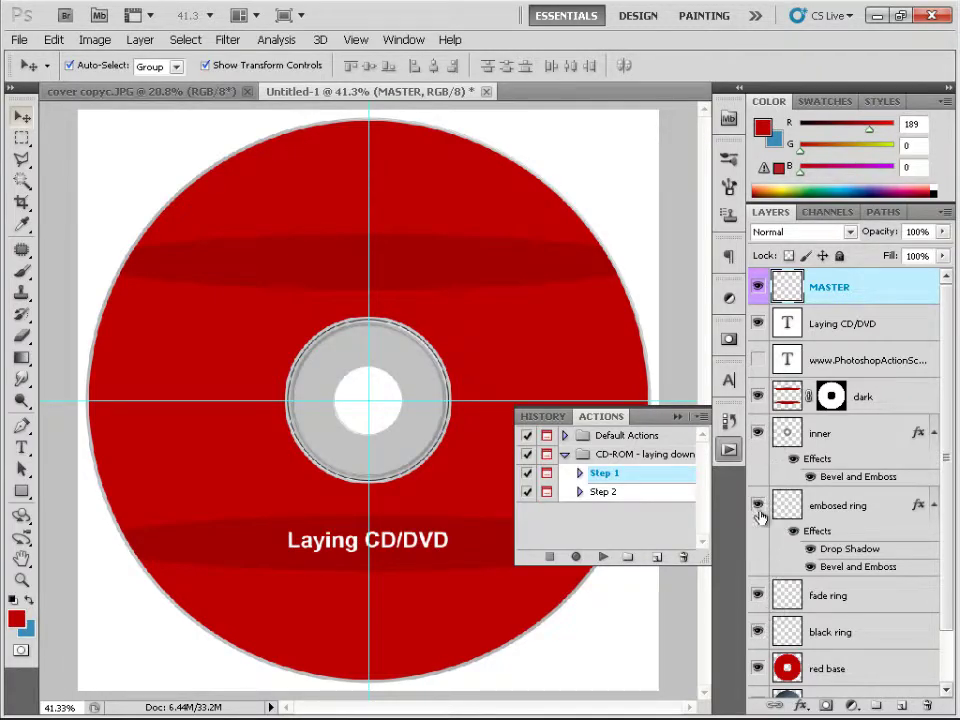
scroll(756, 515, "down", 2)
scroll(757, 450, "up", 2)
left_click(757, 323)
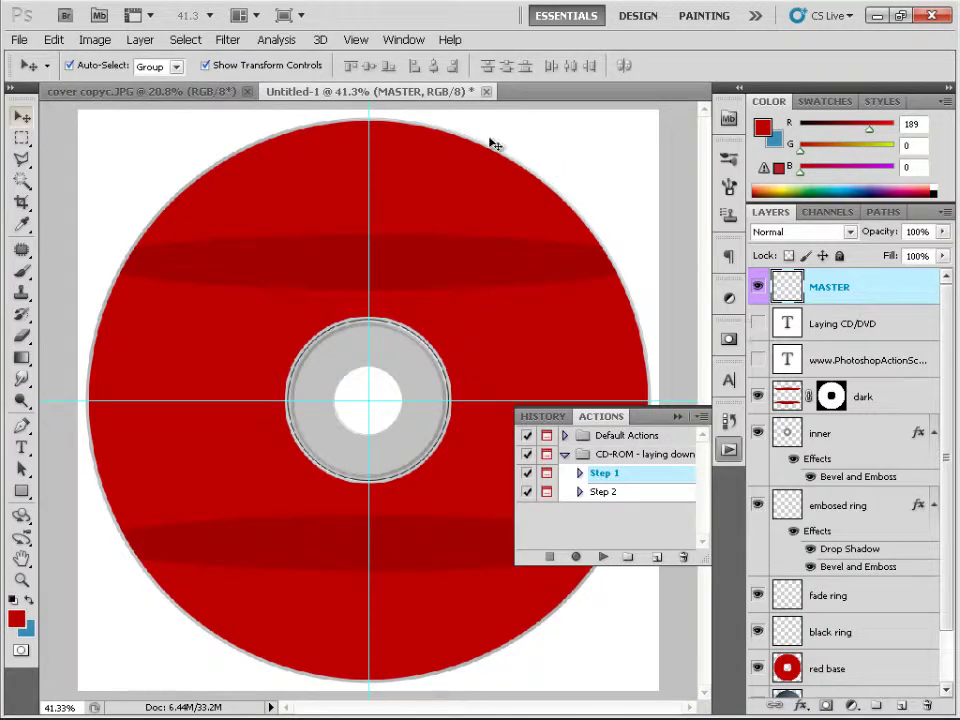
left_click(205, 92)
Duplicate the portrait's Background layer into the Untitled-1 document.
right_click(818, 285)
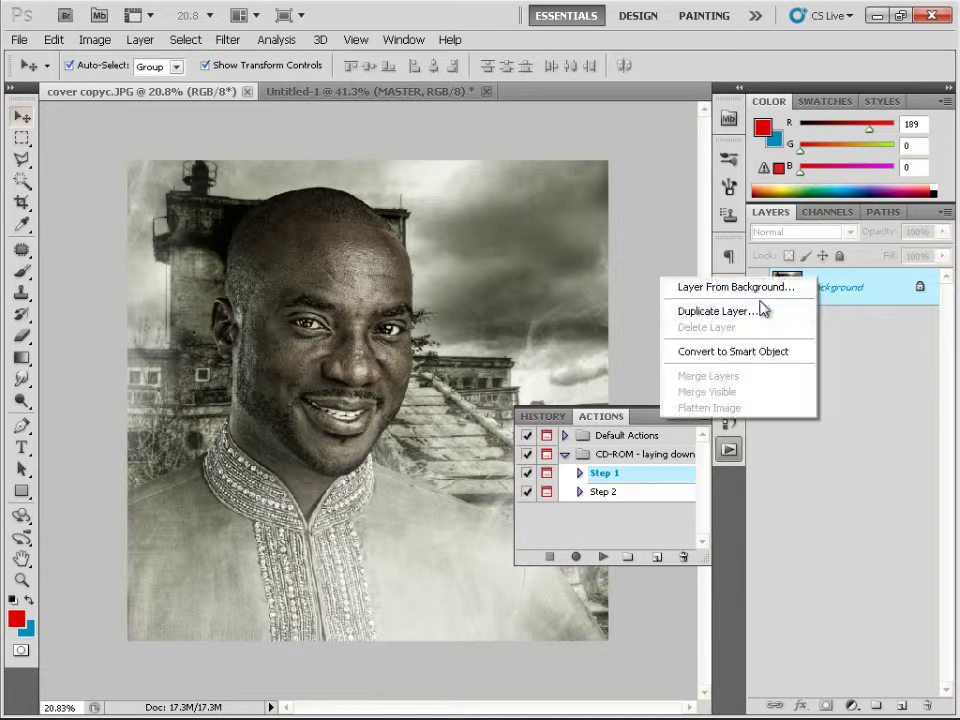
left_click(705, 308)
left_click(452, 282)
left_click(443, 317)
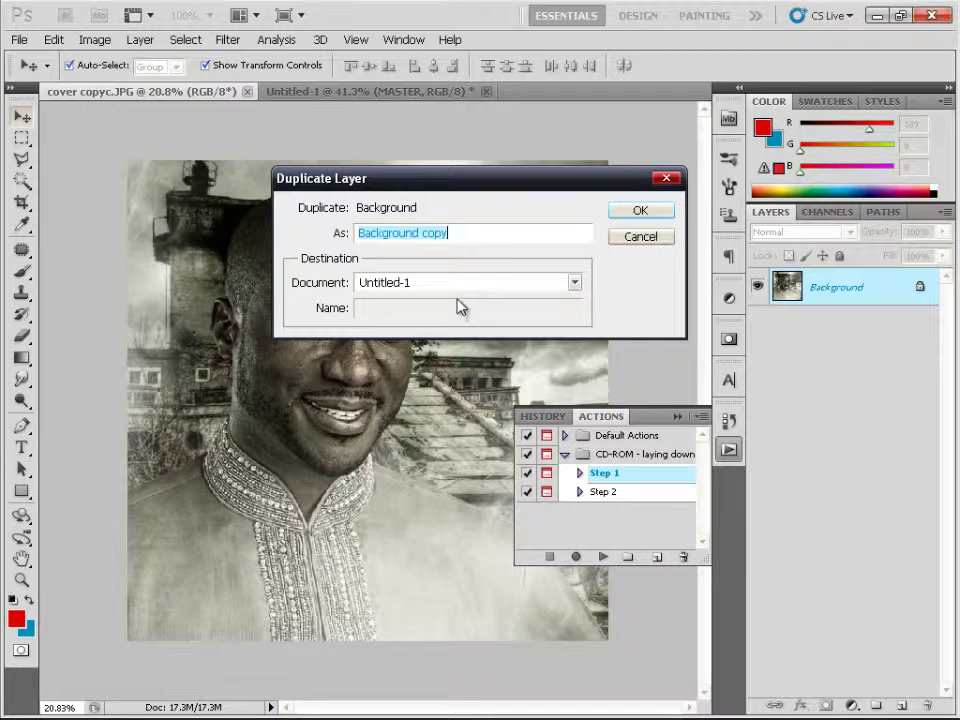
left_click(636, 210)
Scale the copied portrait to about 58% and move it just above the 'dark' layer.
left_click(446, 97)
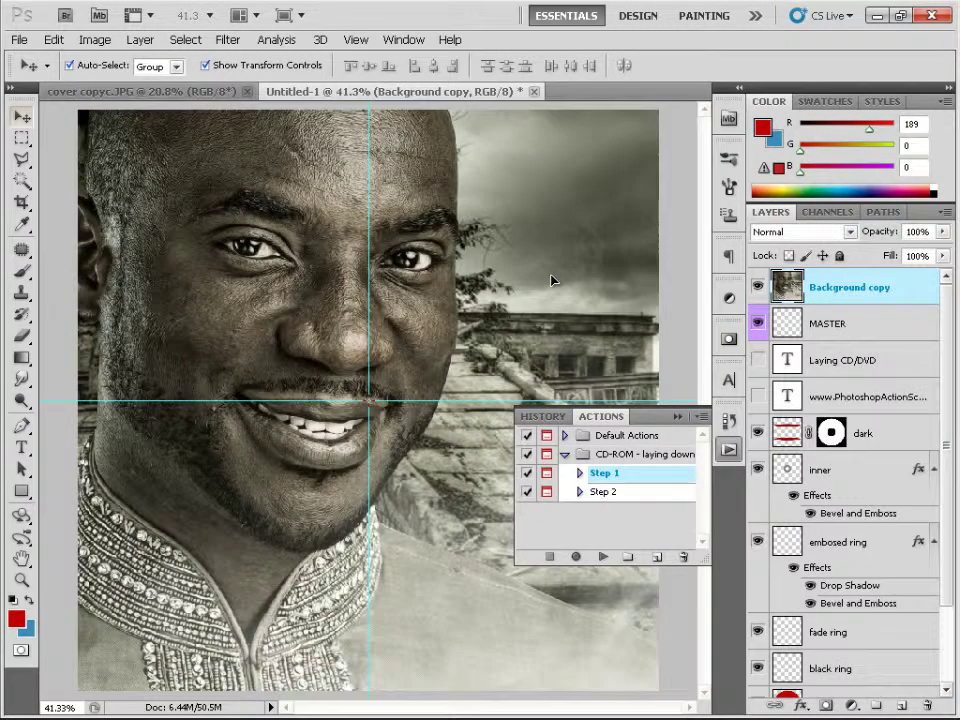
key("ctrl+t")
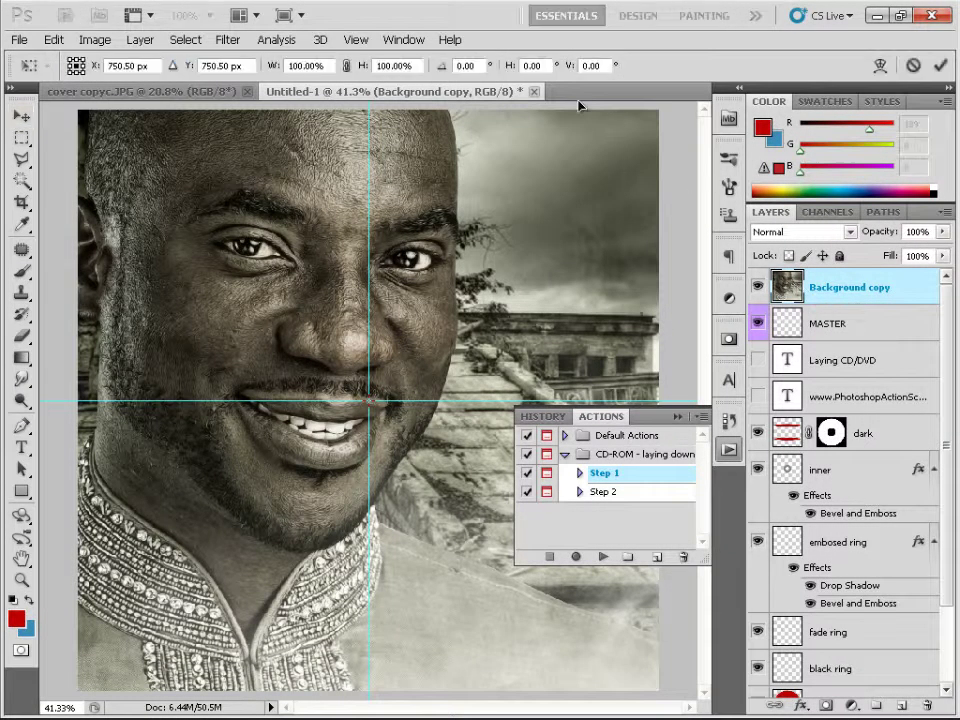
mouse_move(270, 66)
left_mouse_down()
mouse_move(192, 56)
mouse_move(224, 72)
mouse_move(236, 68)
mouse_move(172, 62)
left_mouse_up()
key("Return")
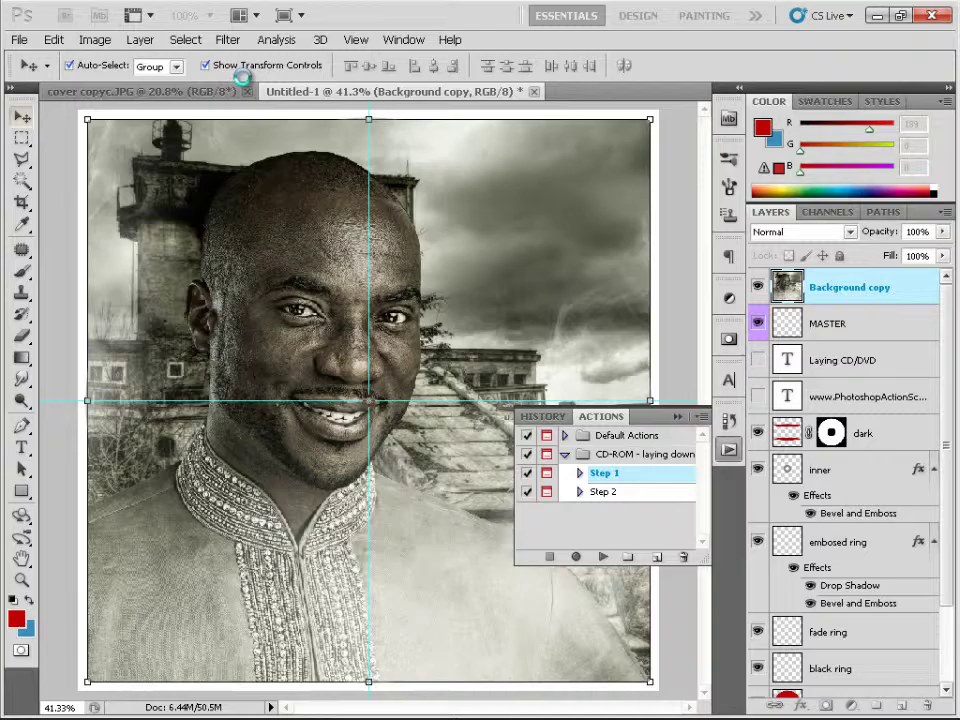
left_click_drag(788, 287, 797, 415)
Release the portrait's clipping mask, hide 'dark', and move the layer above 'red base'.
left_click(810, 414, "alt")
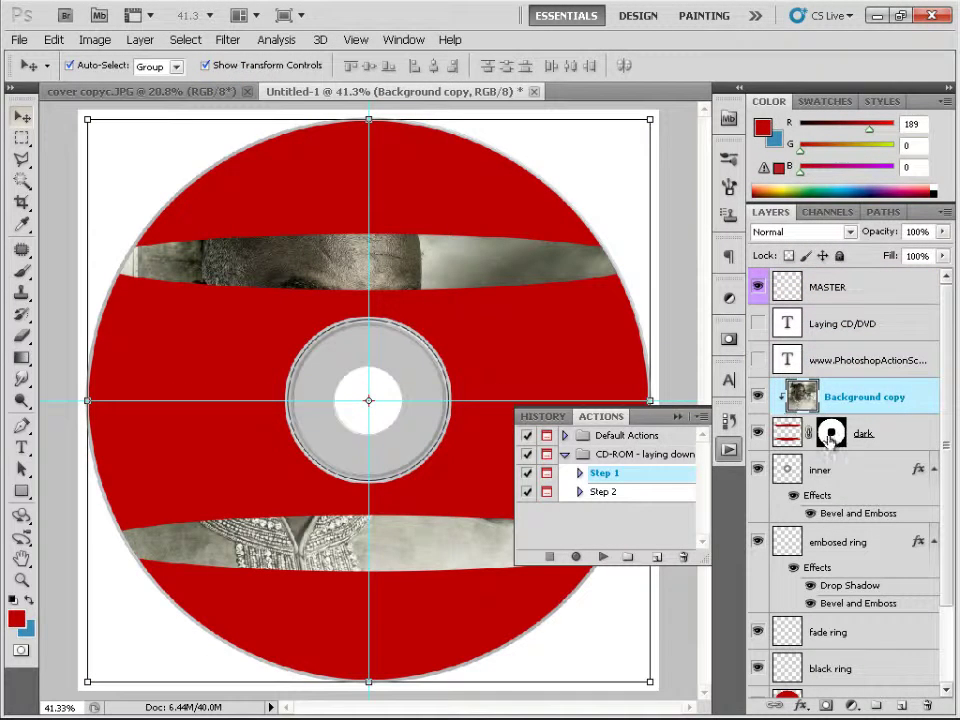
left_click(758, 433)
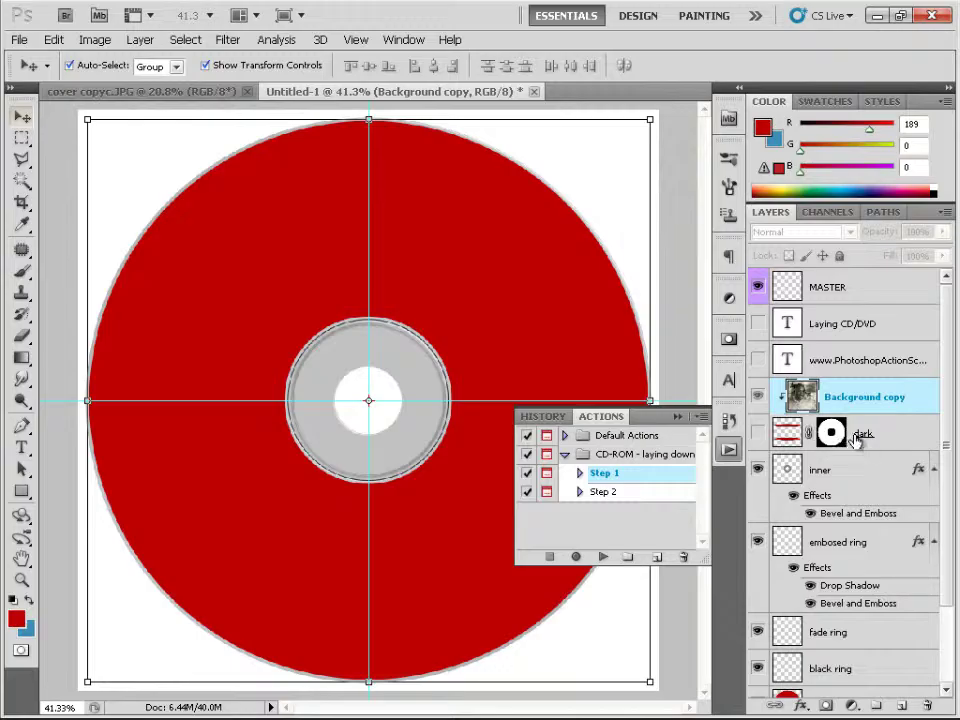
key("ctrl+alt+g")
left_click(836, 437)
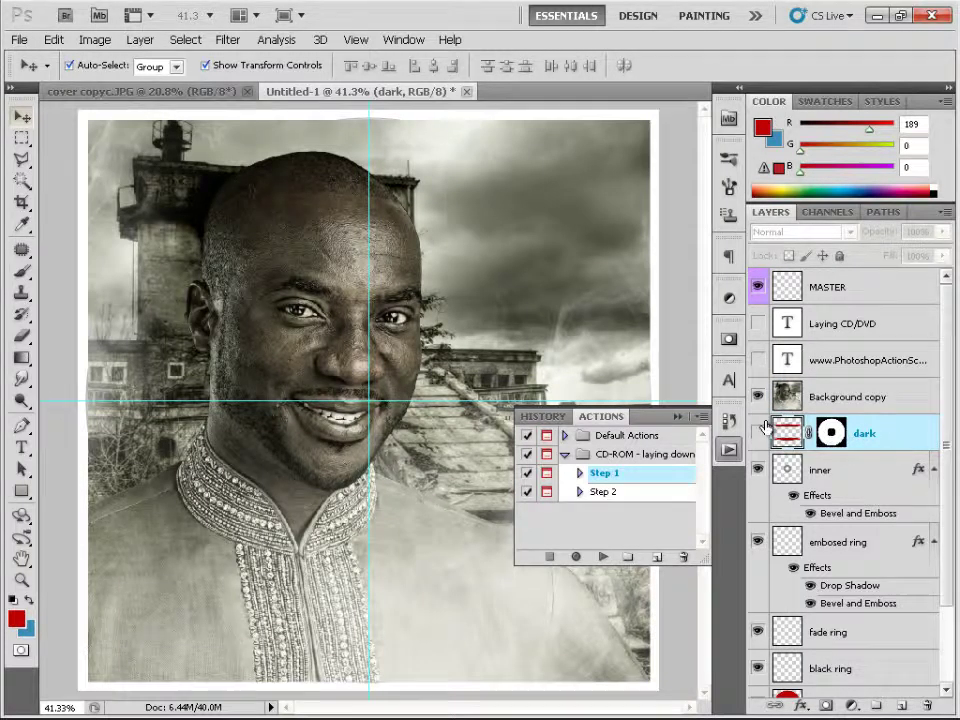
mouse_move(805, 397)
left_mouse_down()
mouse_move(818, 672)
mouse_move(805, 688)
left_mouse_up()
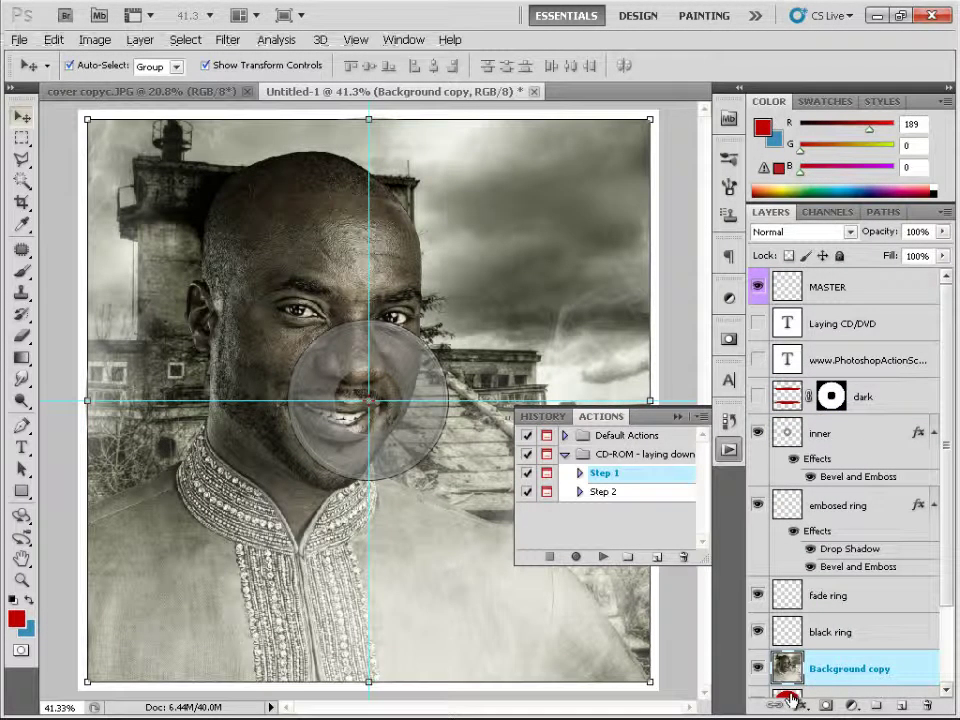
Clip the portrait to the 'red base' layer, discarding a trial transform.
scroll(790, 600, "down", 2)
key("ctrl+alt+g")
key("ctrl+t")
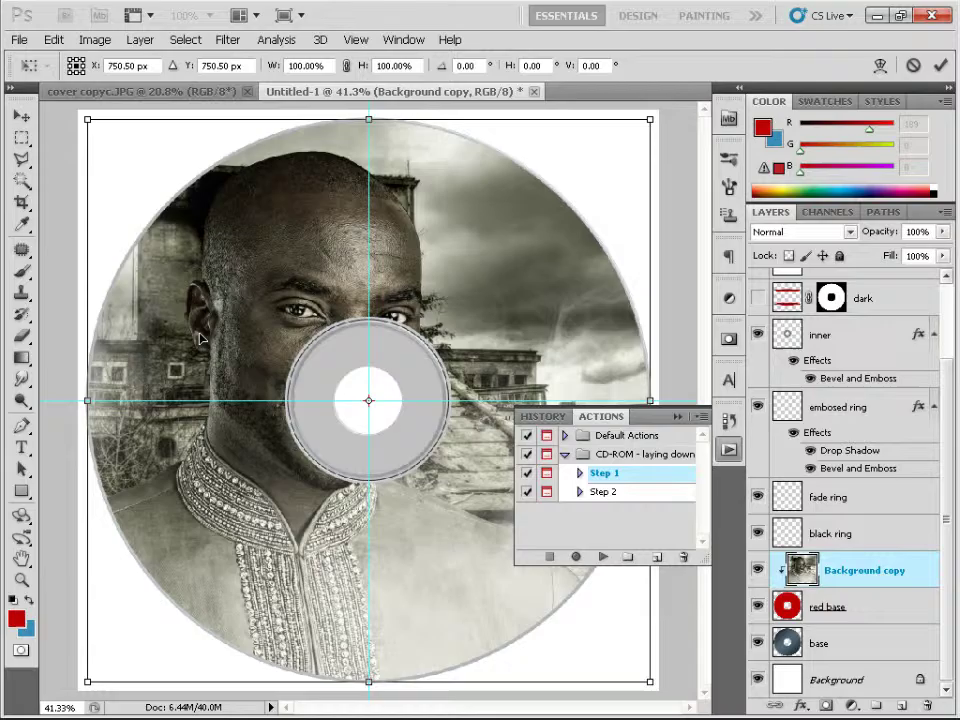
left_click_drag(483, 212, 481, 206)
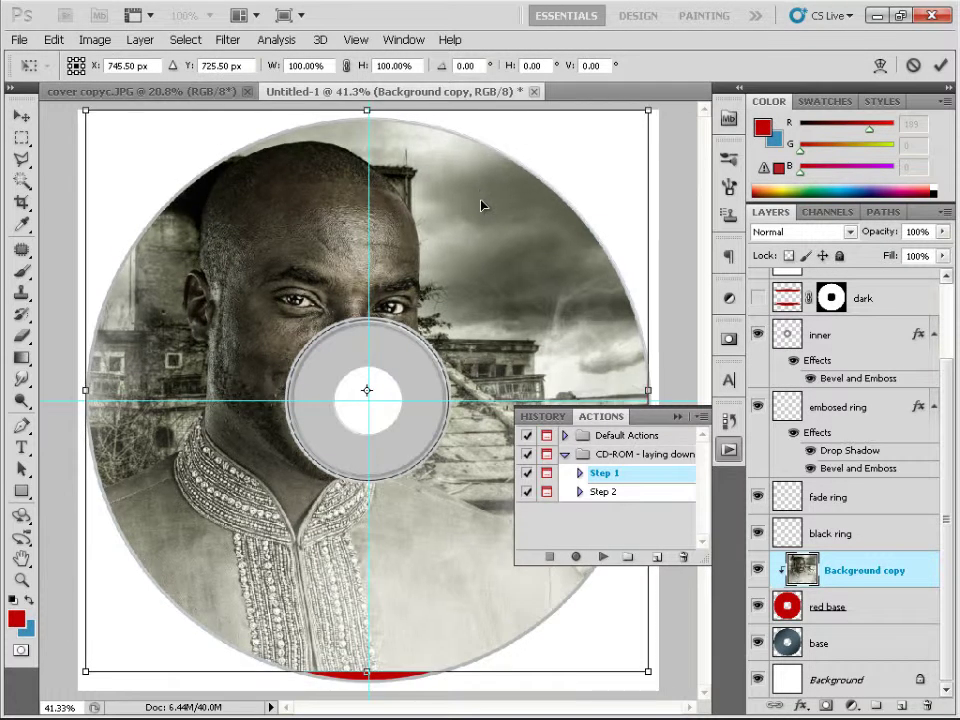
key("Escape")
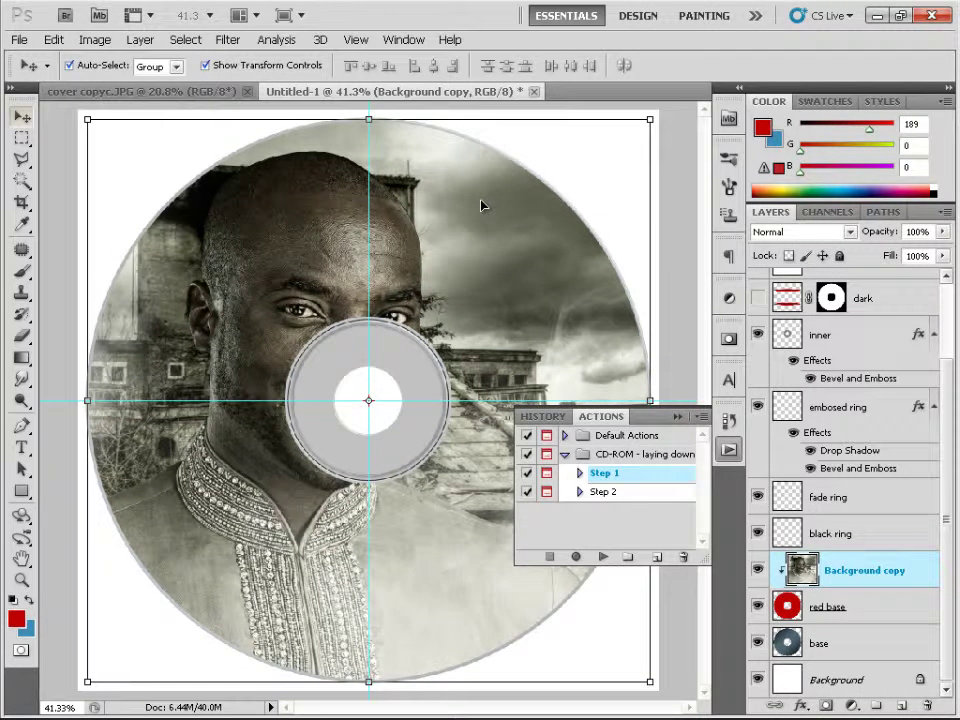
left_click(729, 450)
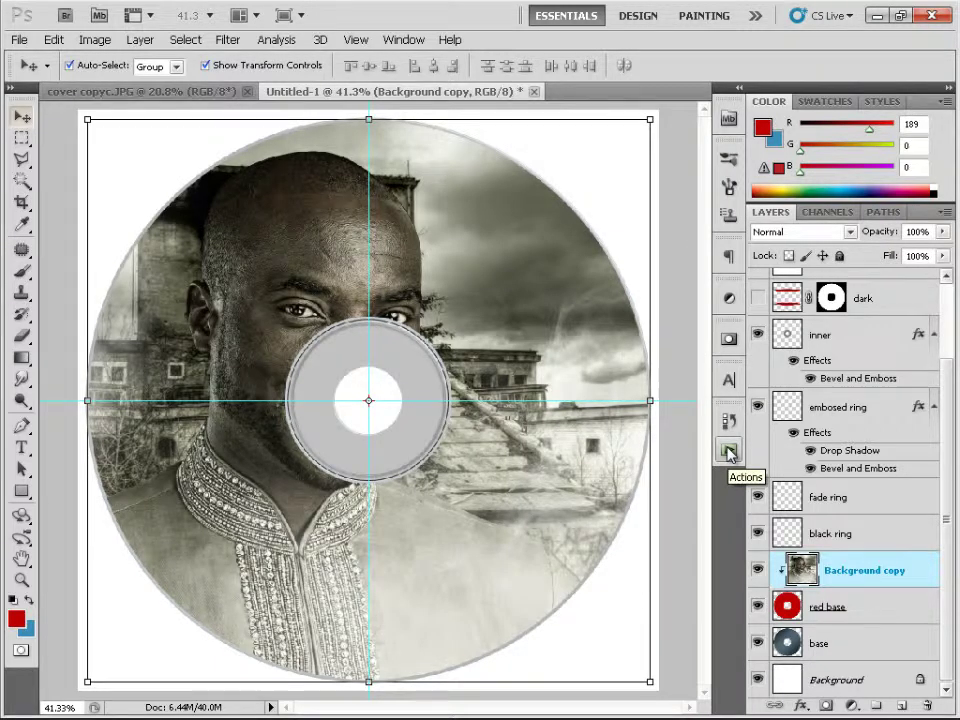
Play Step 2 of the CD-ROM action to produce the tilted portrait disc in 'Untitled-1 copy'.
left_click(729, 452)
left_click(605, 493)
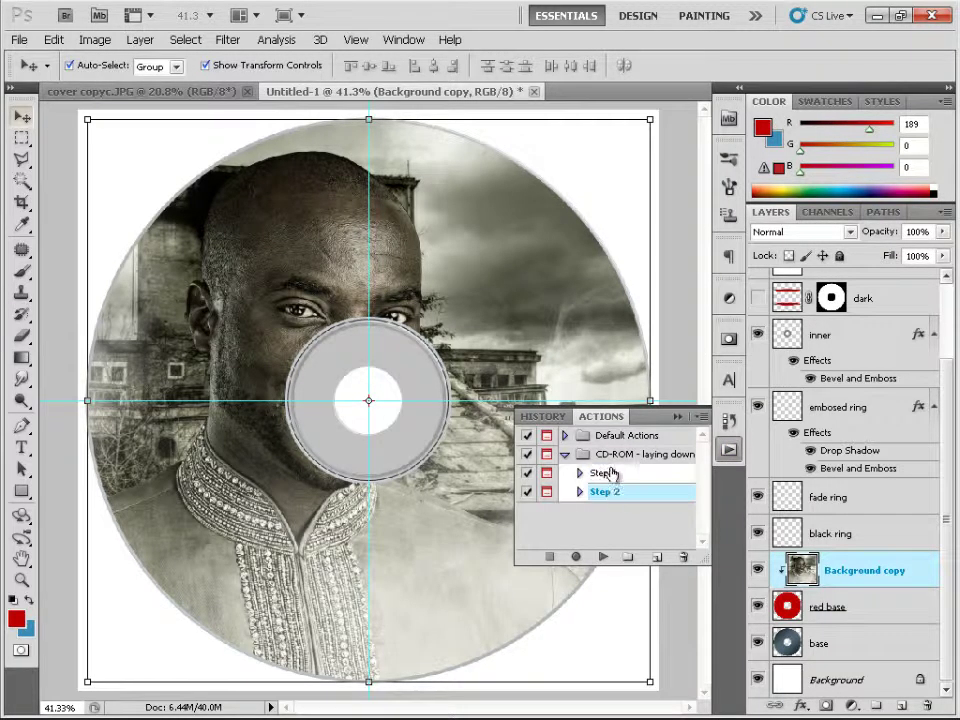
left_click(605, 558)
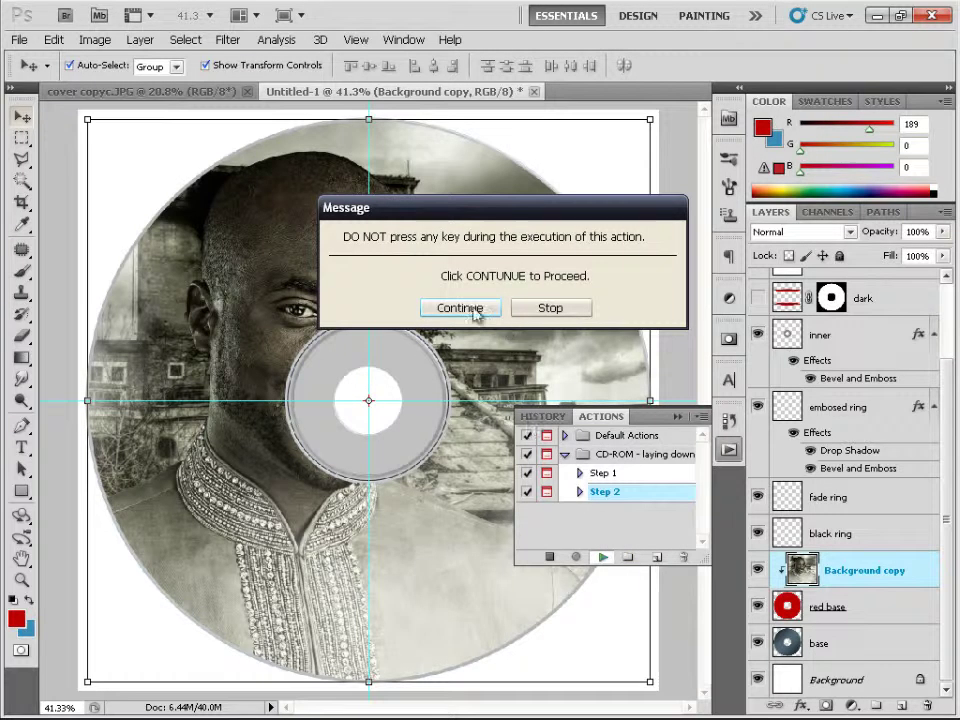
left_click(465, 308)
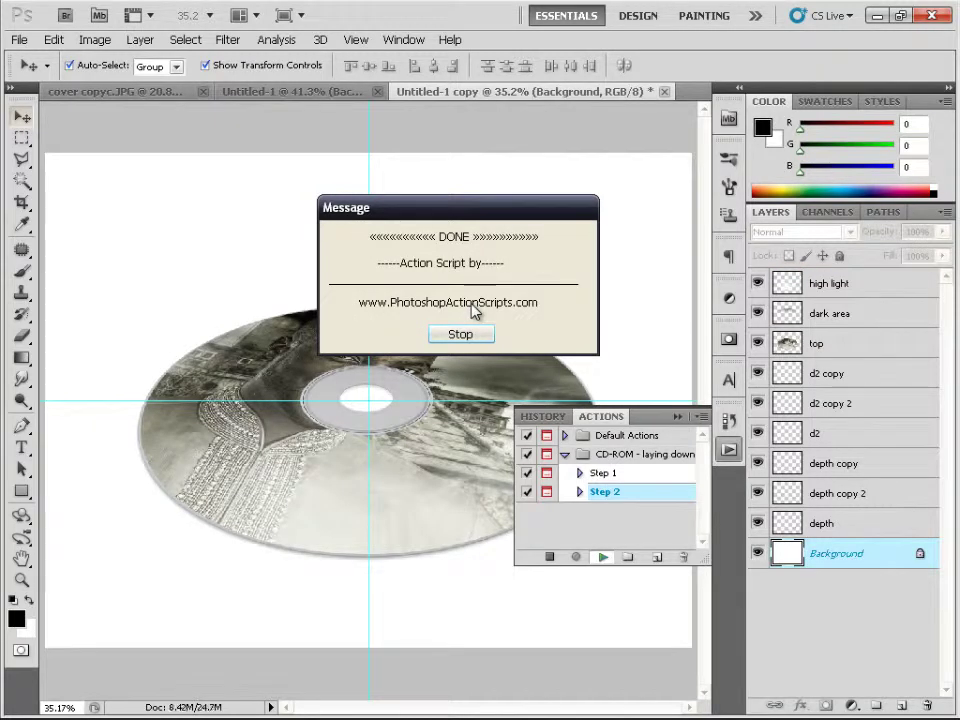
left_click(460, 334)
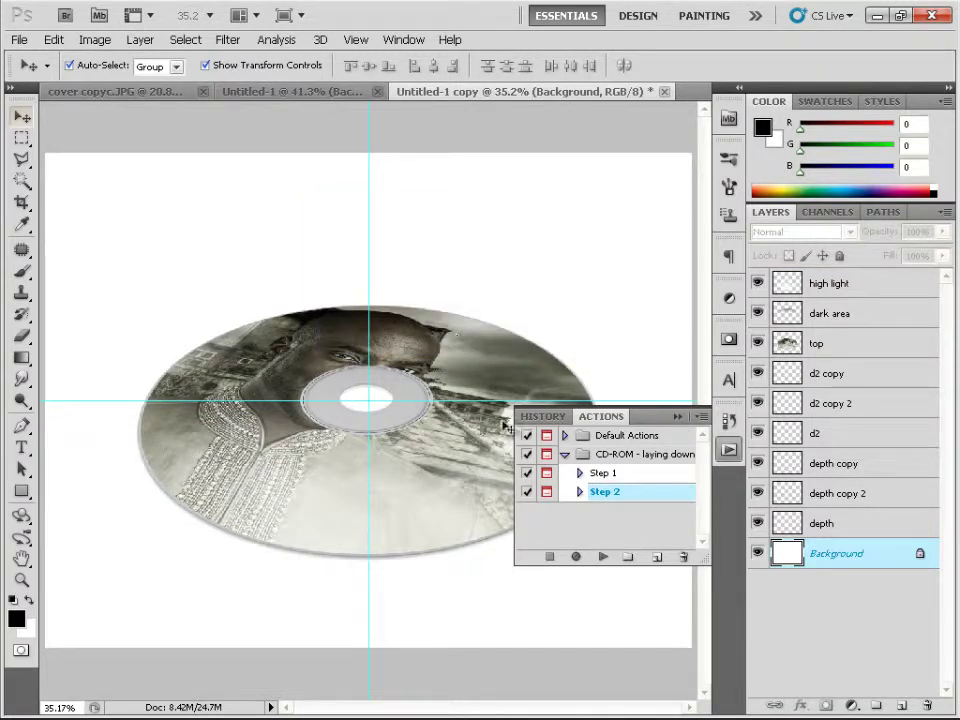
Collapse the Actions panel and hide the high light, dark area, top, d2 and depth copy layers.
left_click(724, 452)
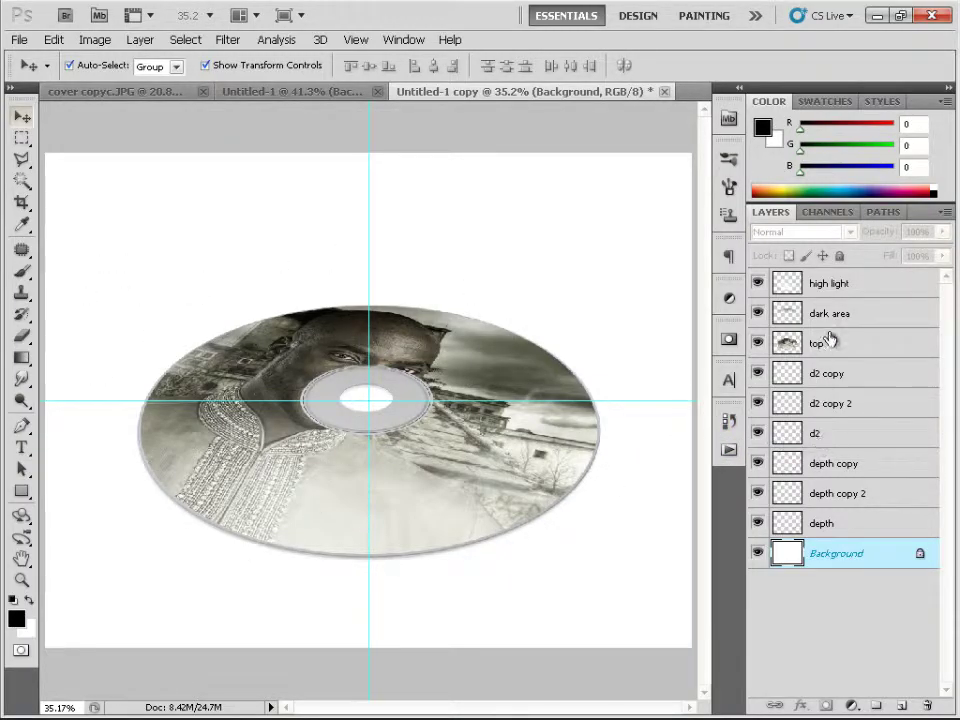
left_click(757, 283)
left_click(757, 313)
left_click(758, 343)
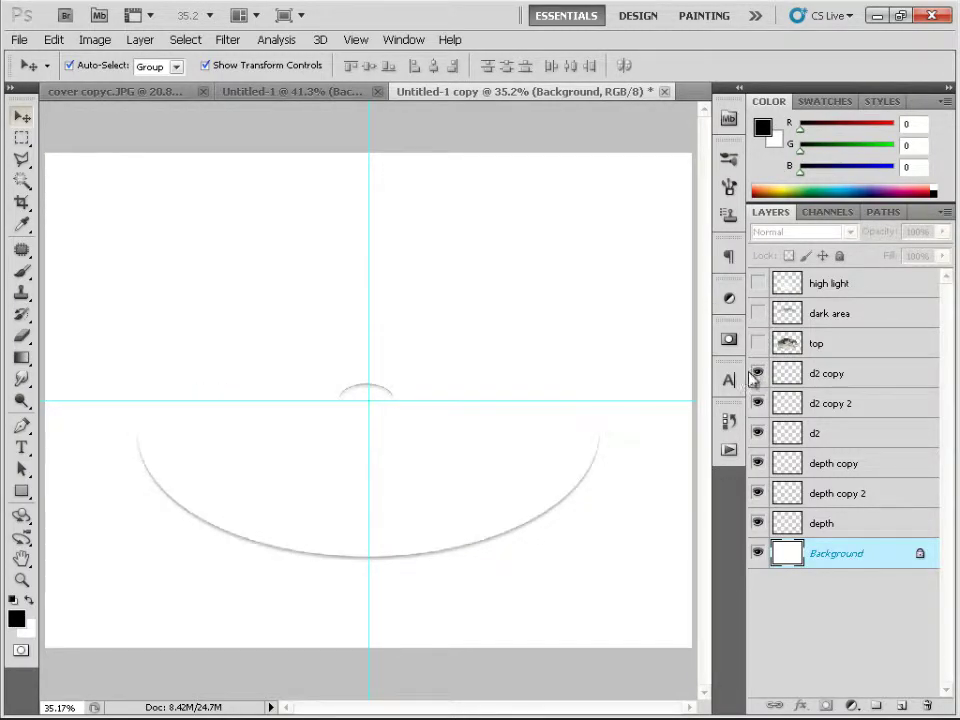
left_click(757, 403)
left_click(757, 433)
left_click(757, 463)
left_click(757, 493)
Turn the depth and d2 layers back on so every disc layer is visible.
left_click(757, 523)
left_click(757, 523)
left_click(757, 493)
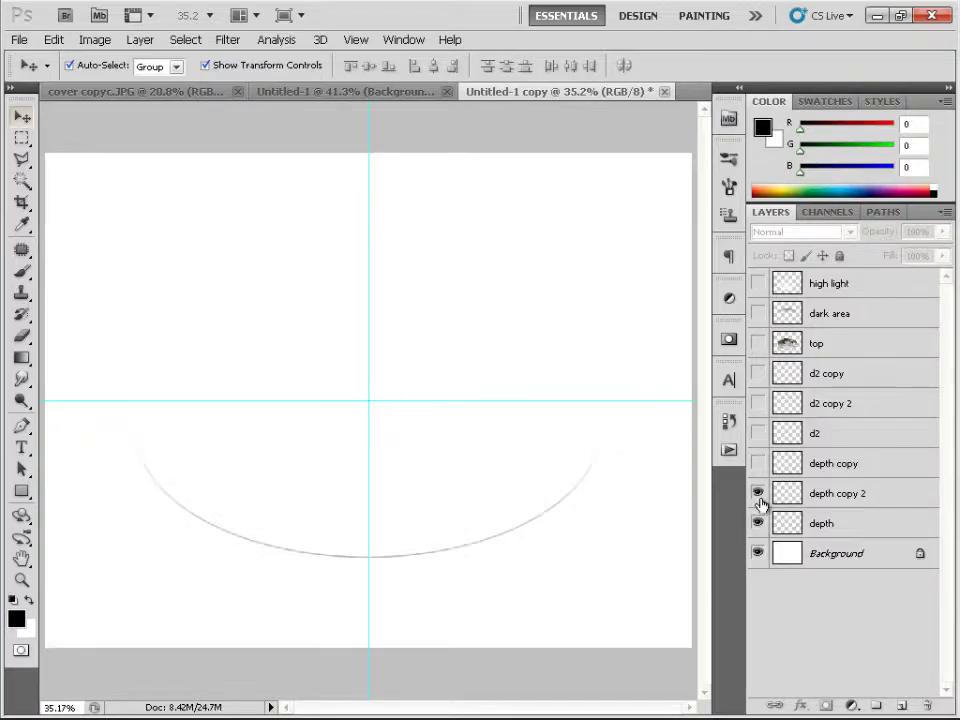
left_click(757, 463)
left_click_drag(759, 433, 757, 295)
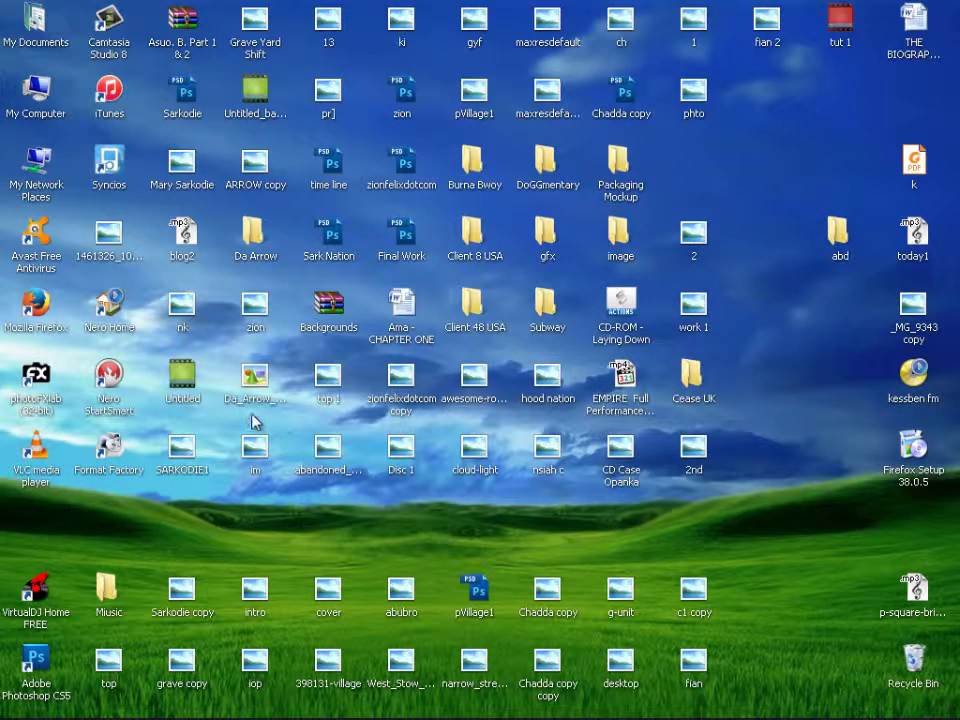
double_click(250, 375)
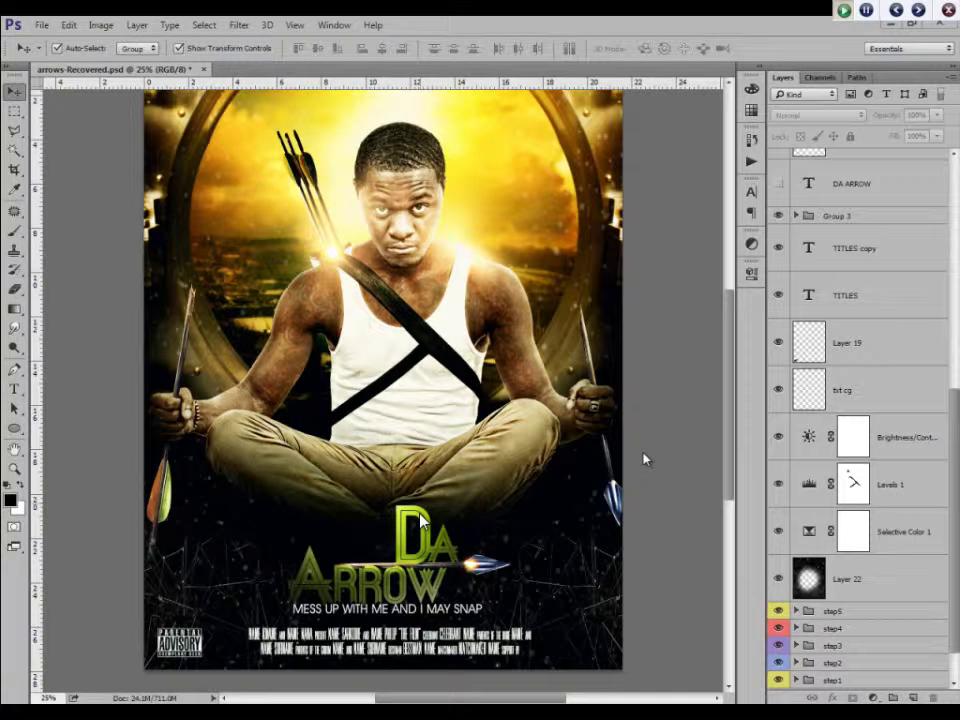
left_click(944, 9)
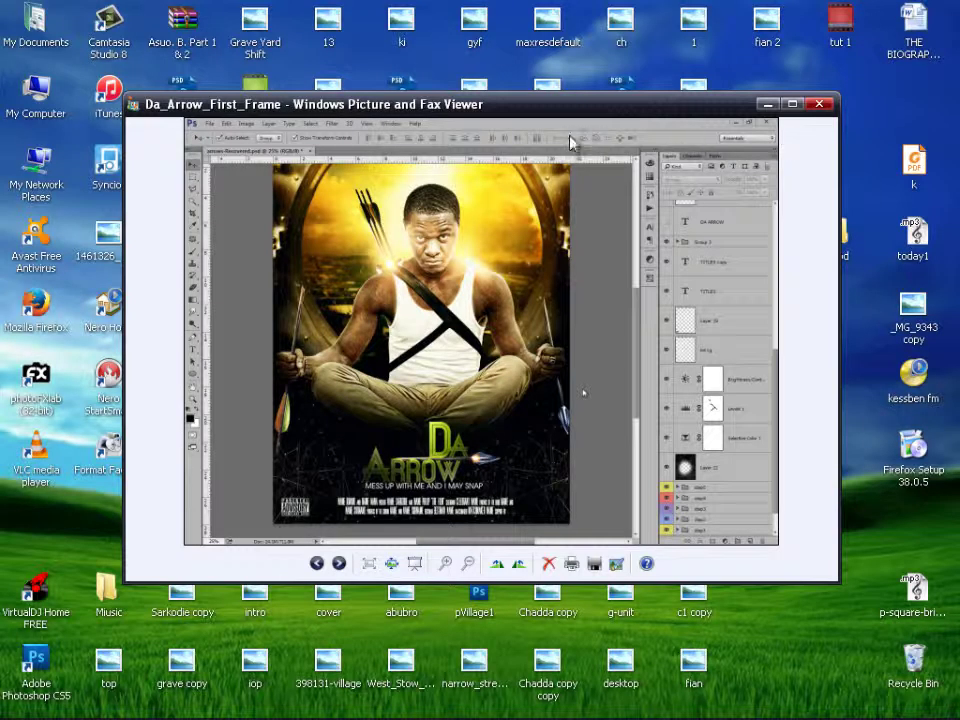
mouse_move(553, 111)
left_mouse_down()
mouse_move(748, 259)
mouse_move(521, 130)
left_mouse_up()
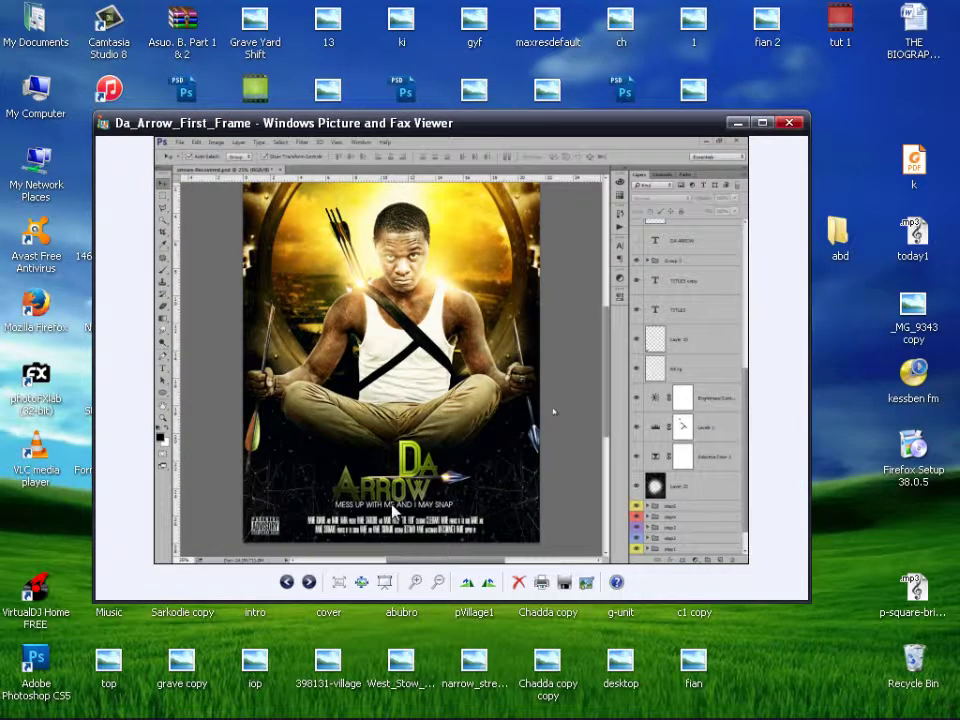
left_click(384, 582)
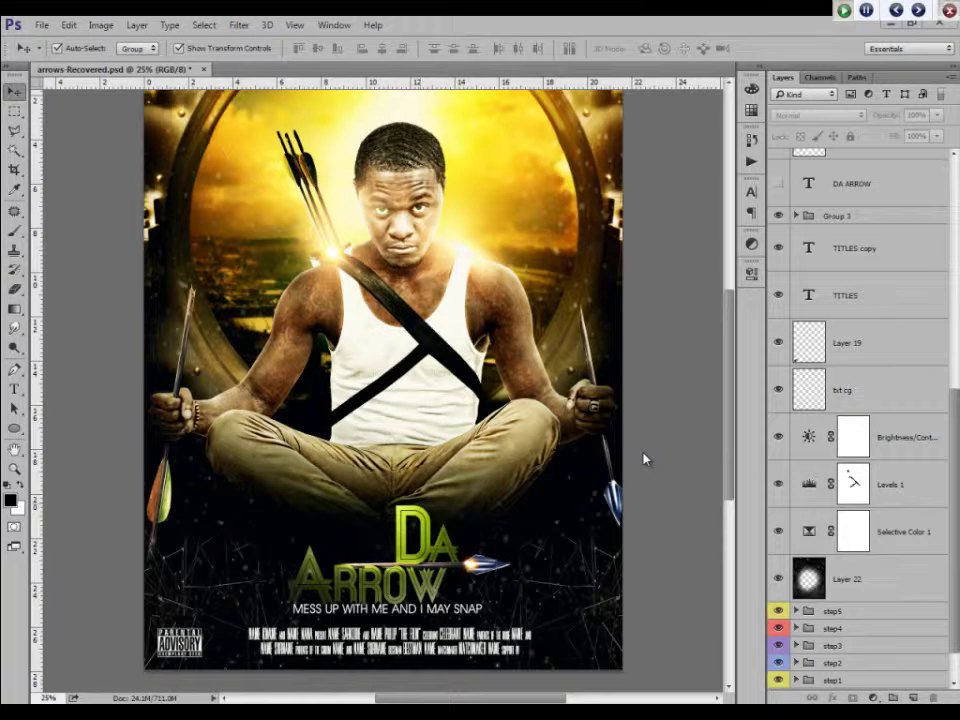
left_click(944, 9)
left_click(789, 124)
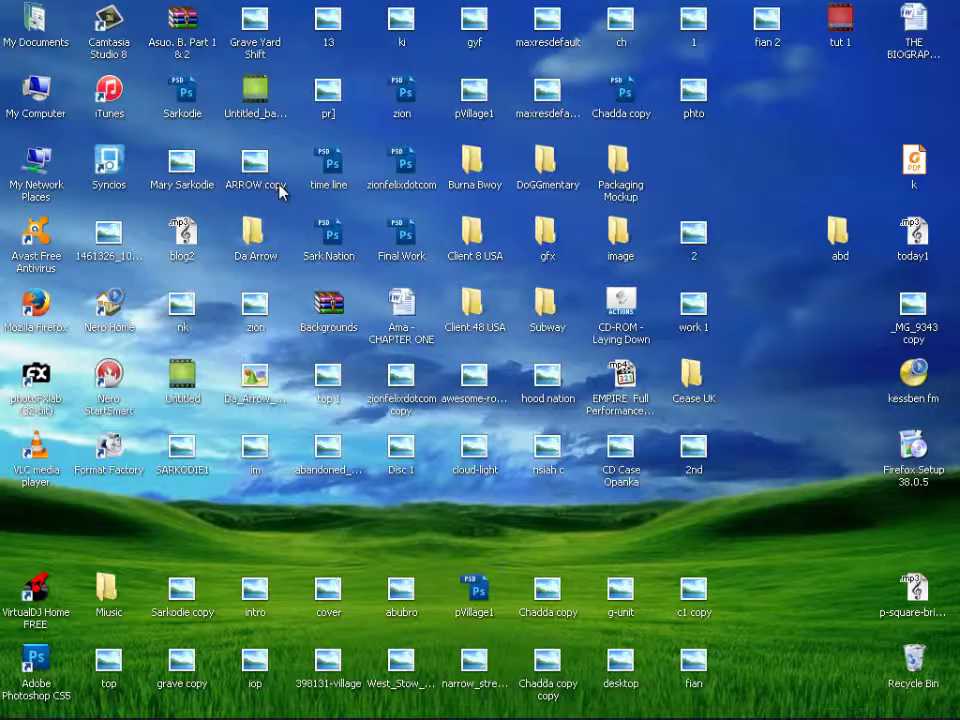
Preview the SARKODIE1, ARROW copy and pVillage1 pictures, then switch back to Photoshop.
double_click(181, 455)
left_click(789, 122)
double_click(251, 176)
double_click(490, 122)
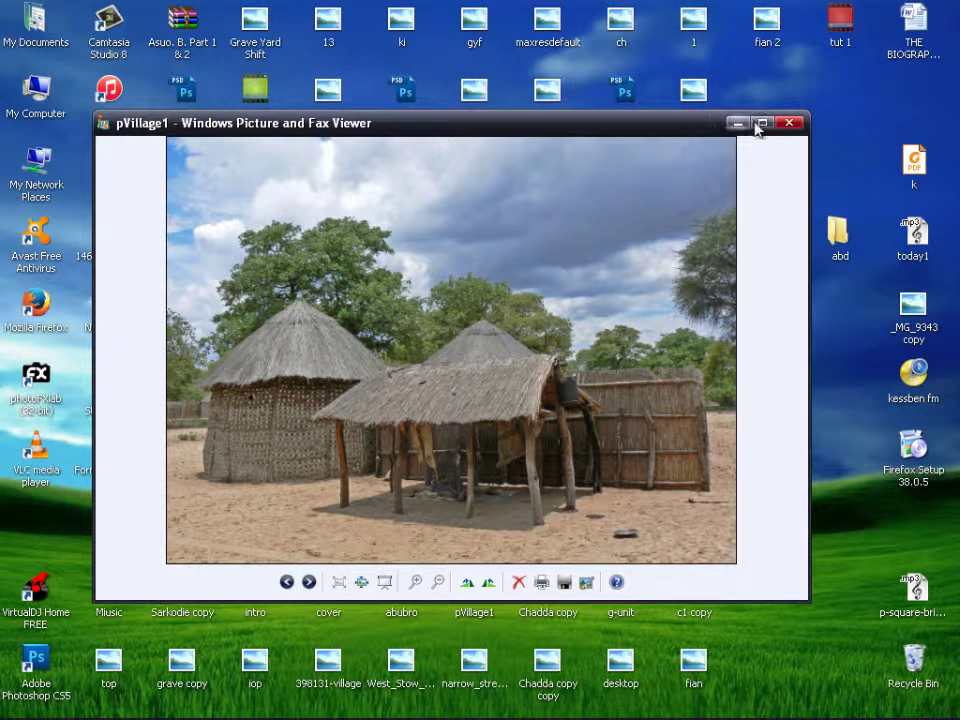
left_click(789, 122)
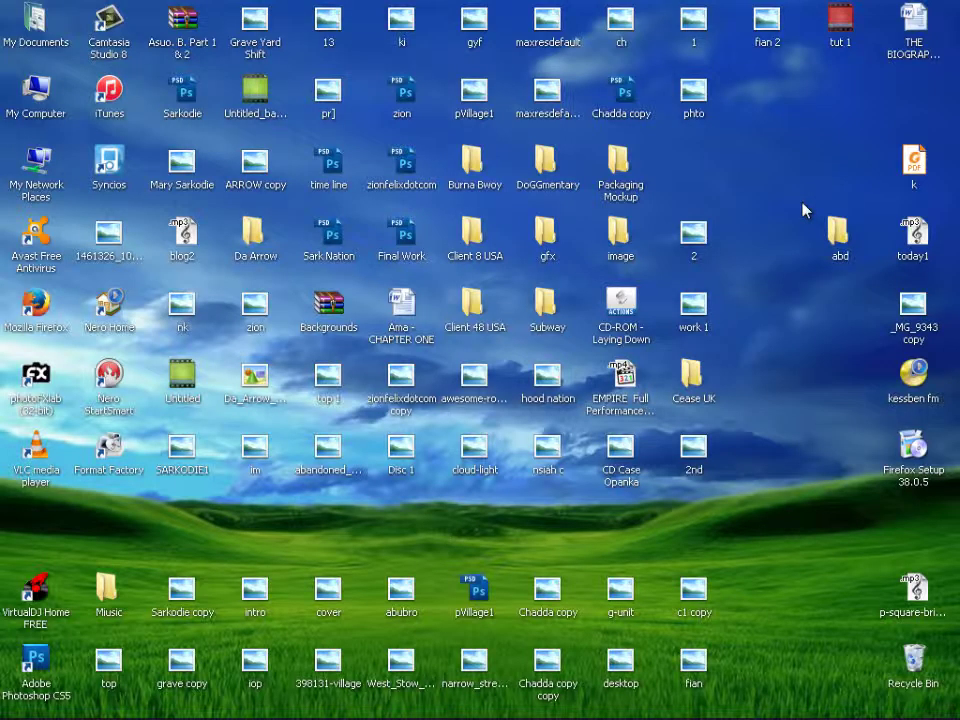
key("alt+Tab")
key("alt+Tab")
key("alt+Tab")
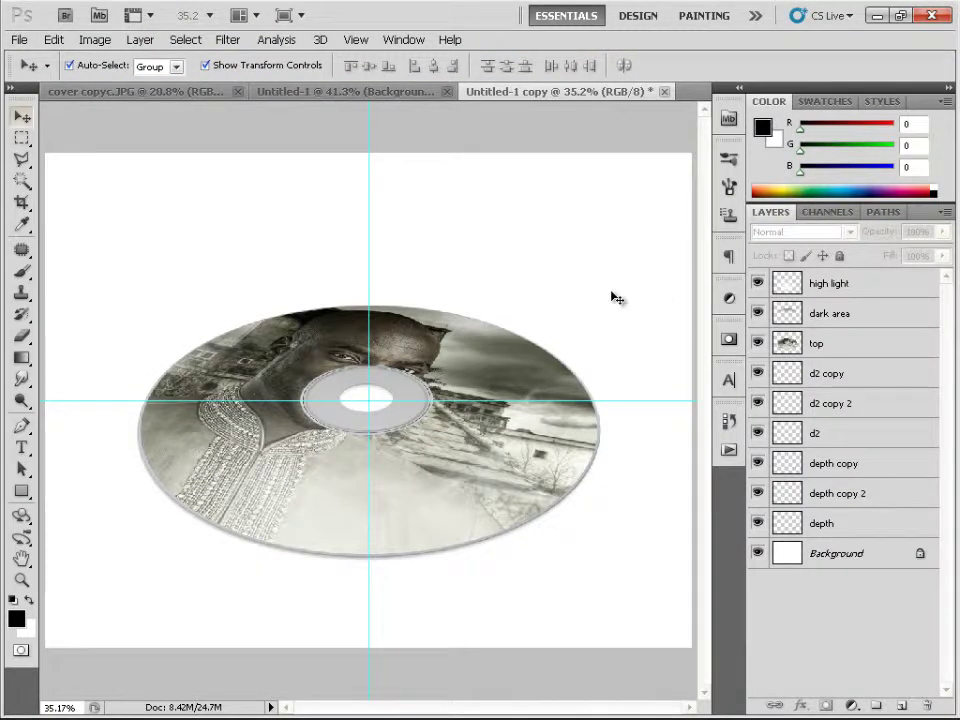
scroll(617, 297, "down", 1)
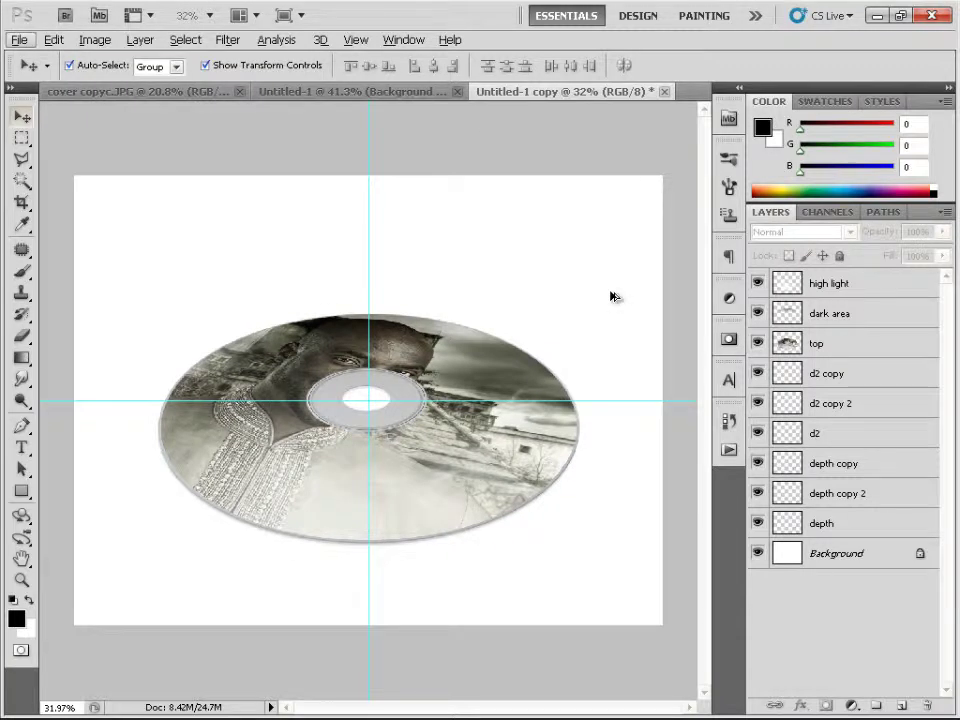